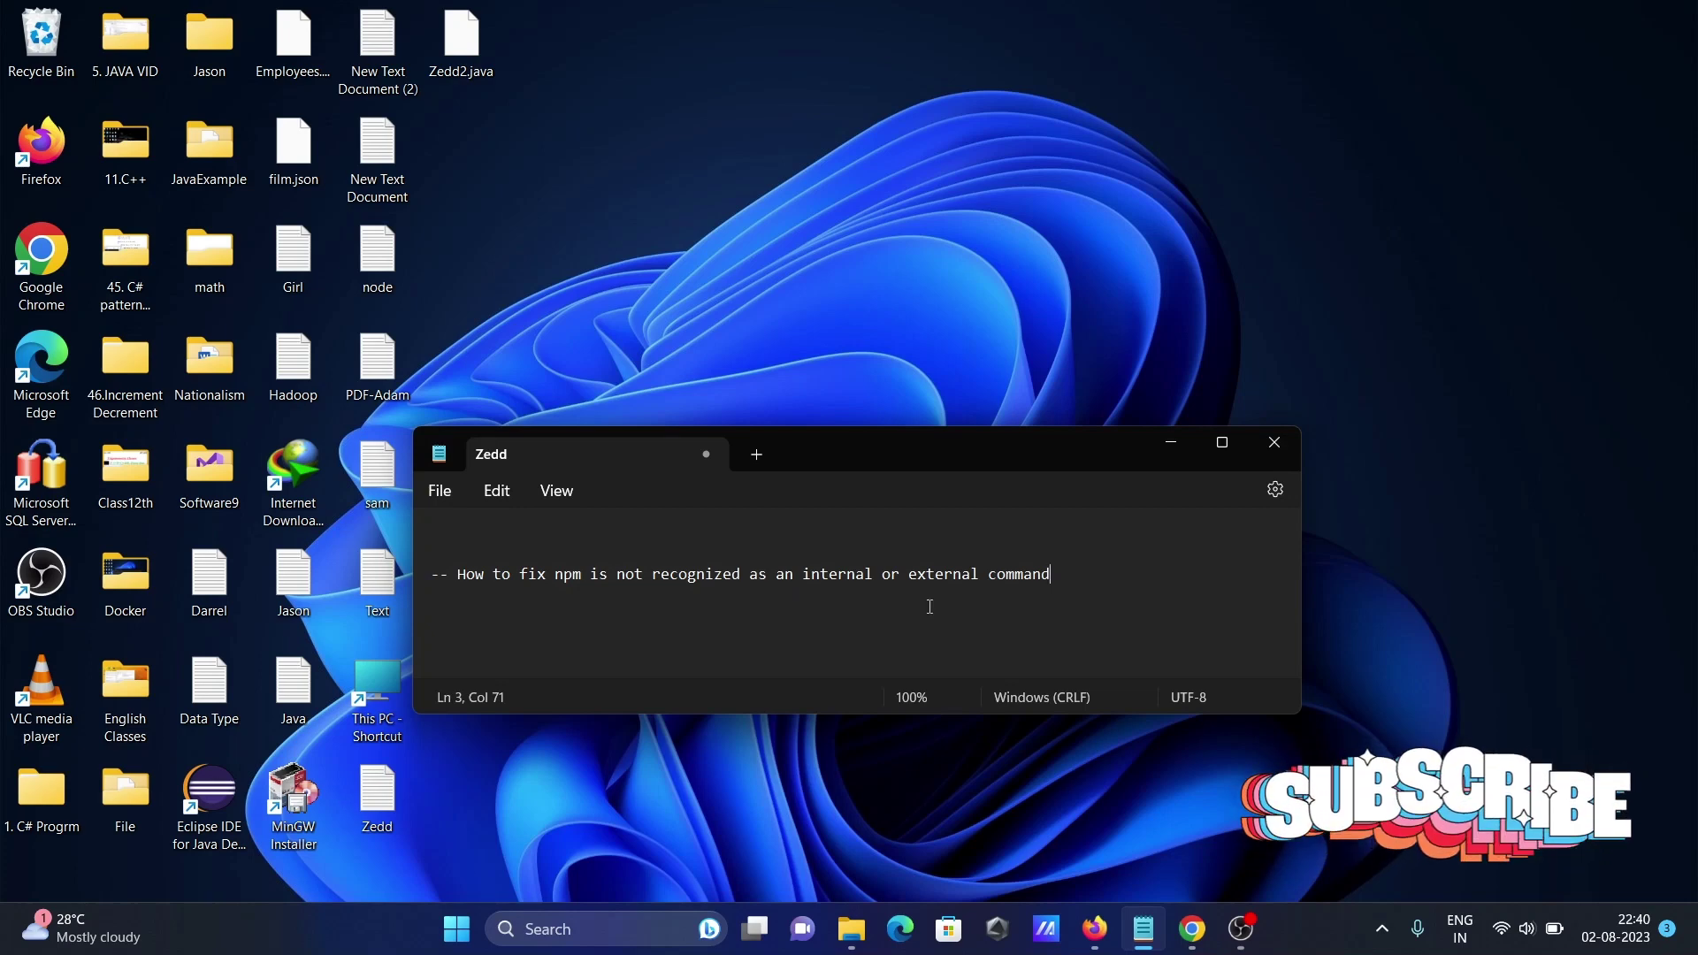
Step: Run npm in Command Prompt, confirm it is not recognized, then close the window
left_click(1167, 442)
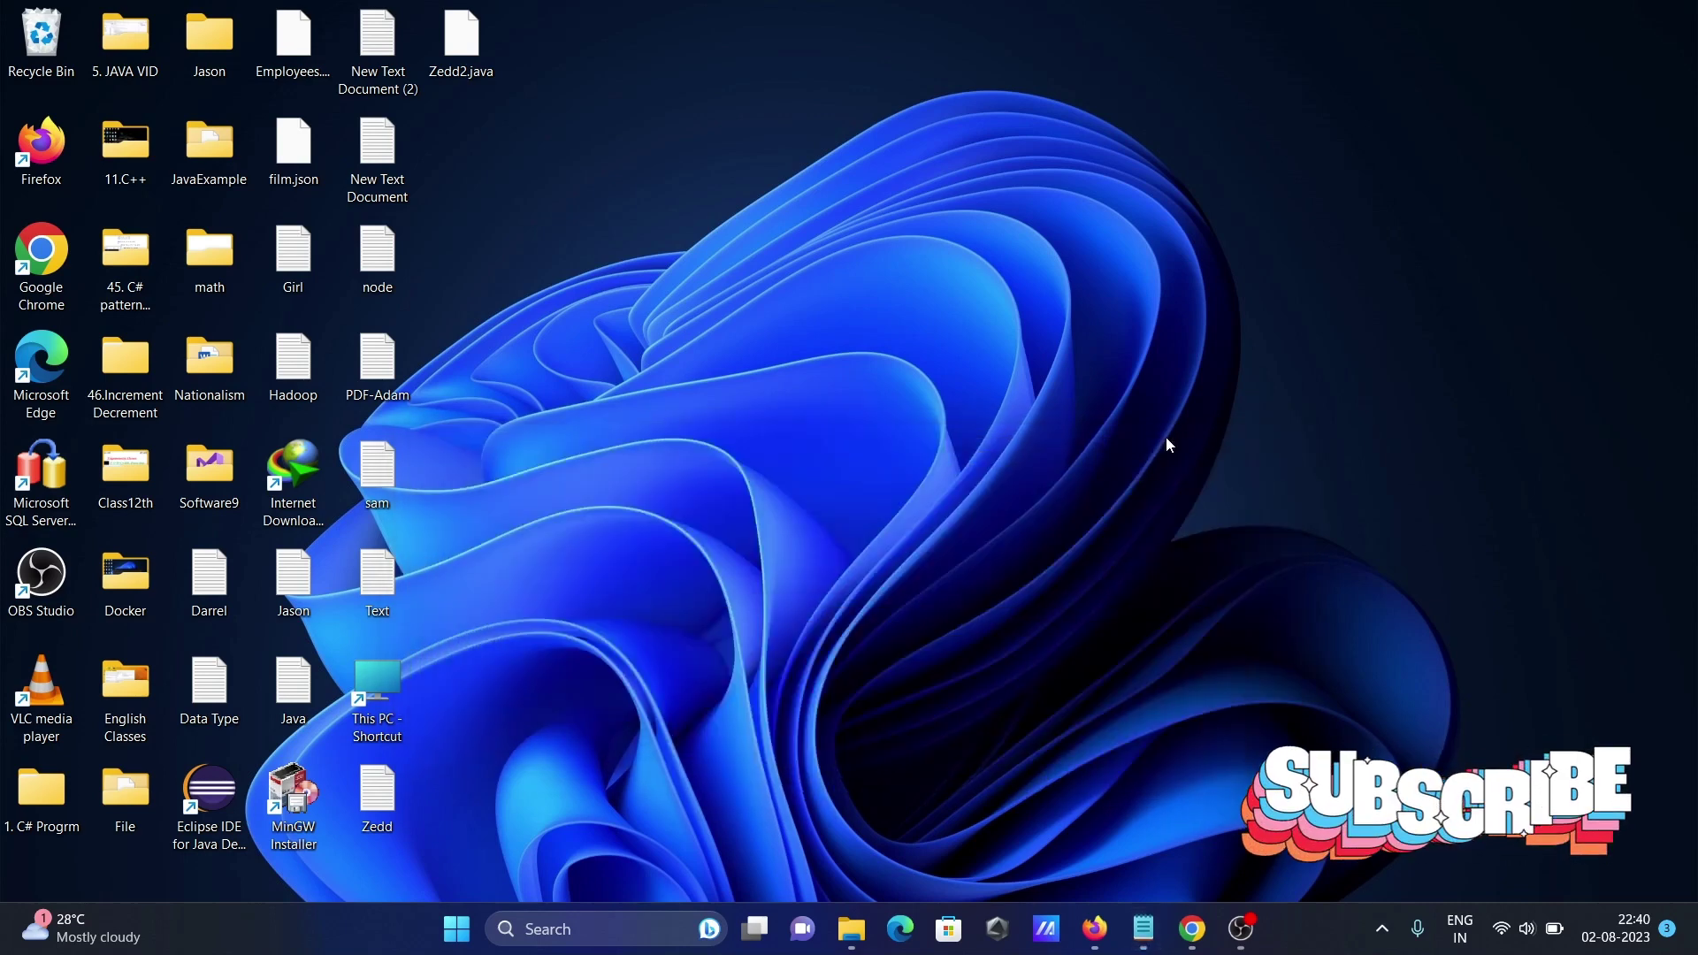
left_click(577, 929)
type("cmd")
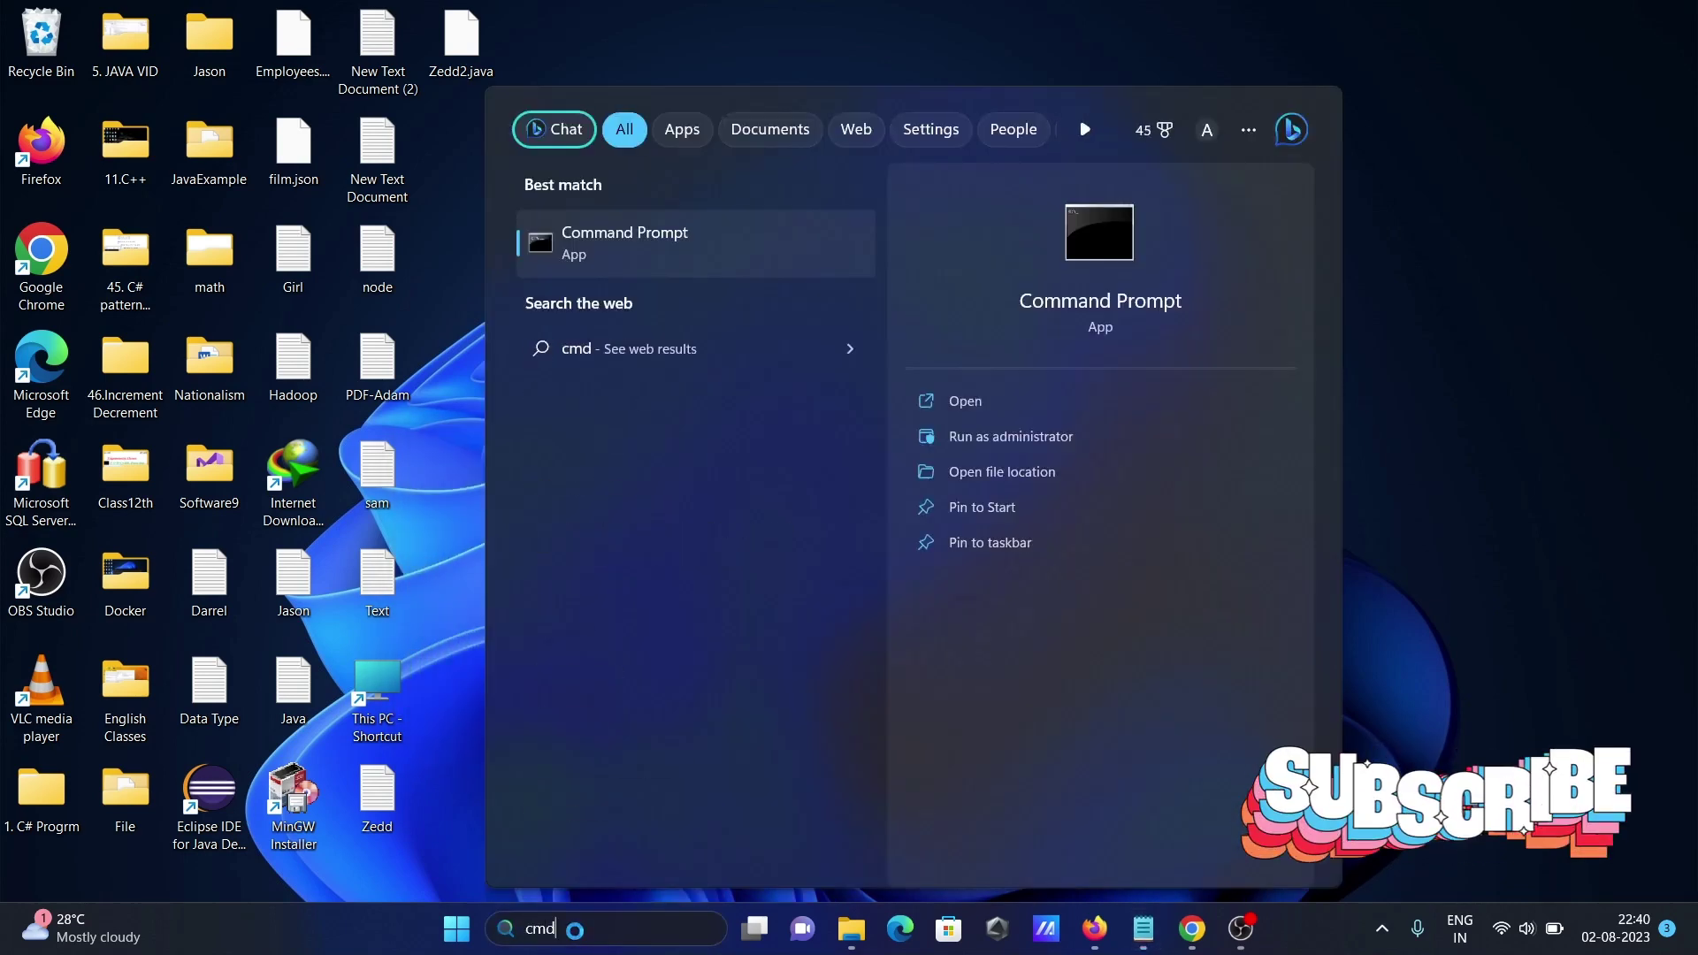
key("Return")
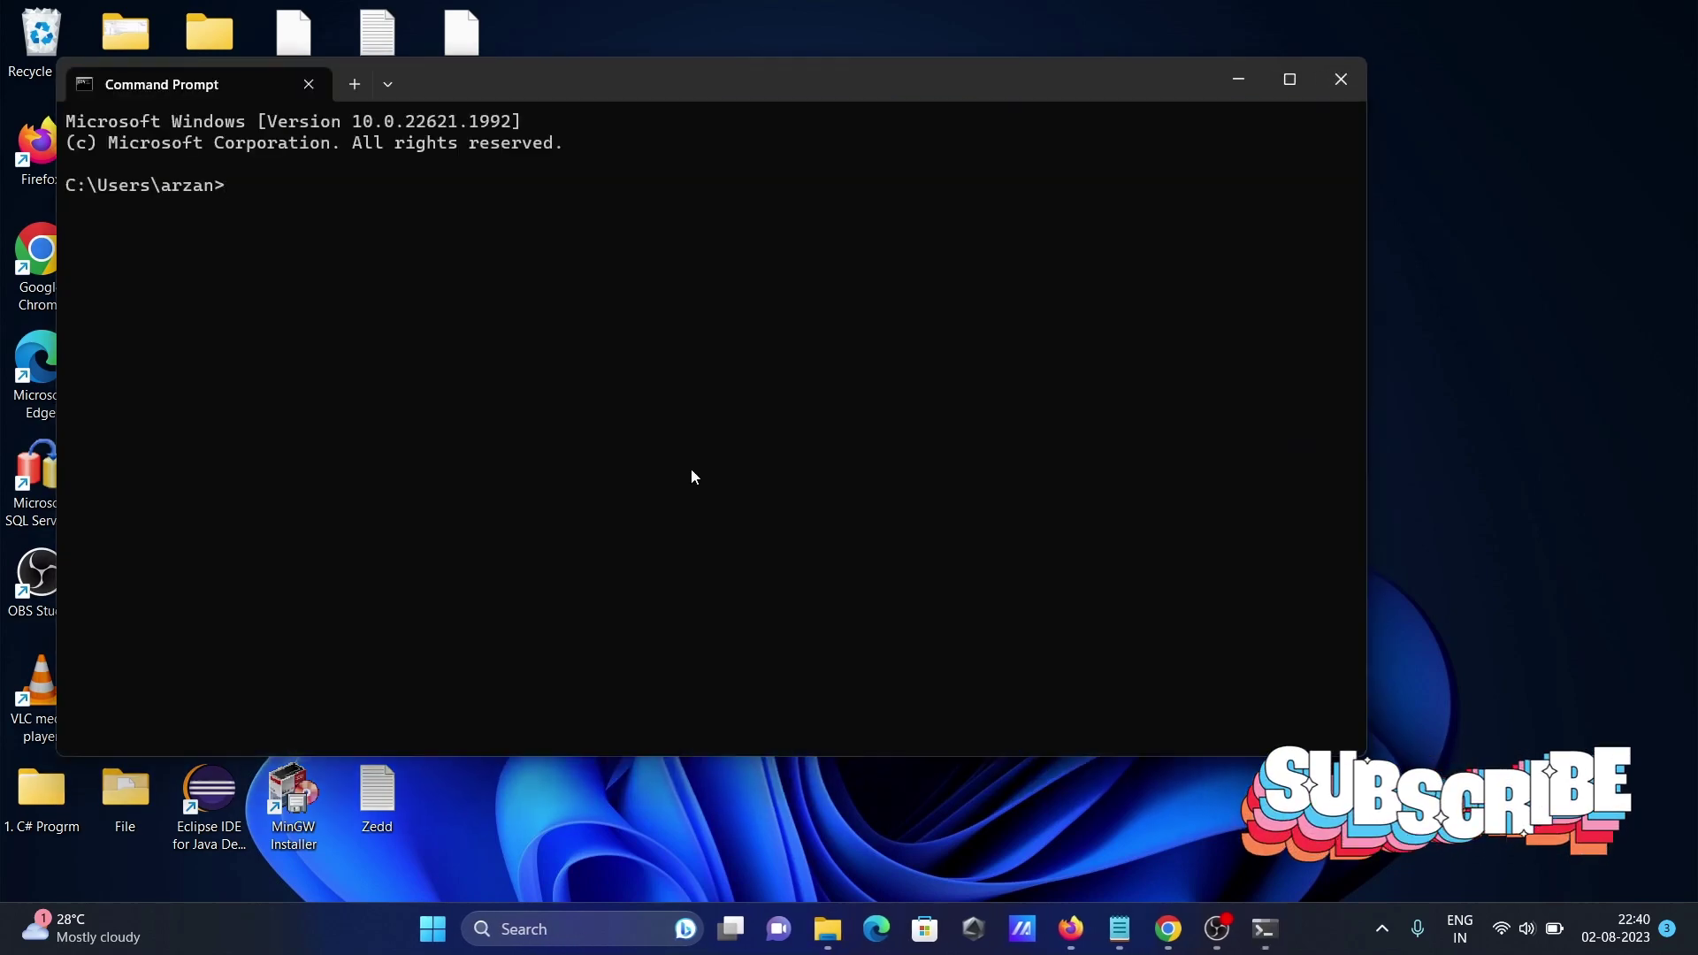
type("npm")
key("Return")
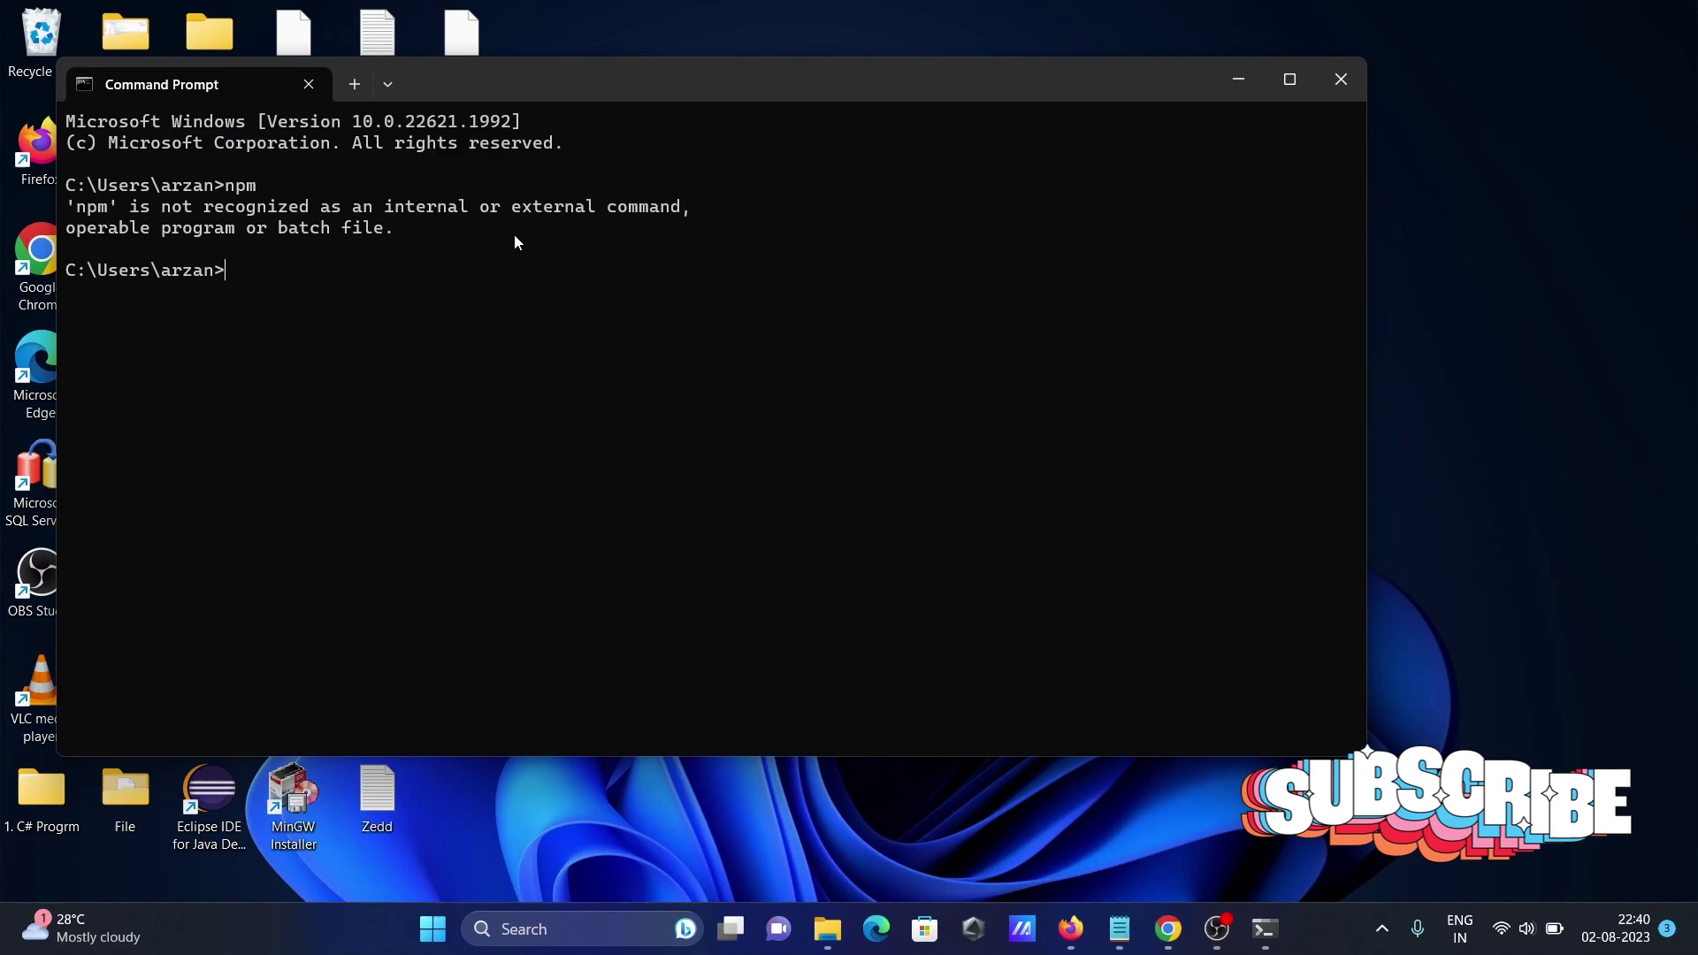
left_click(1340, 82)
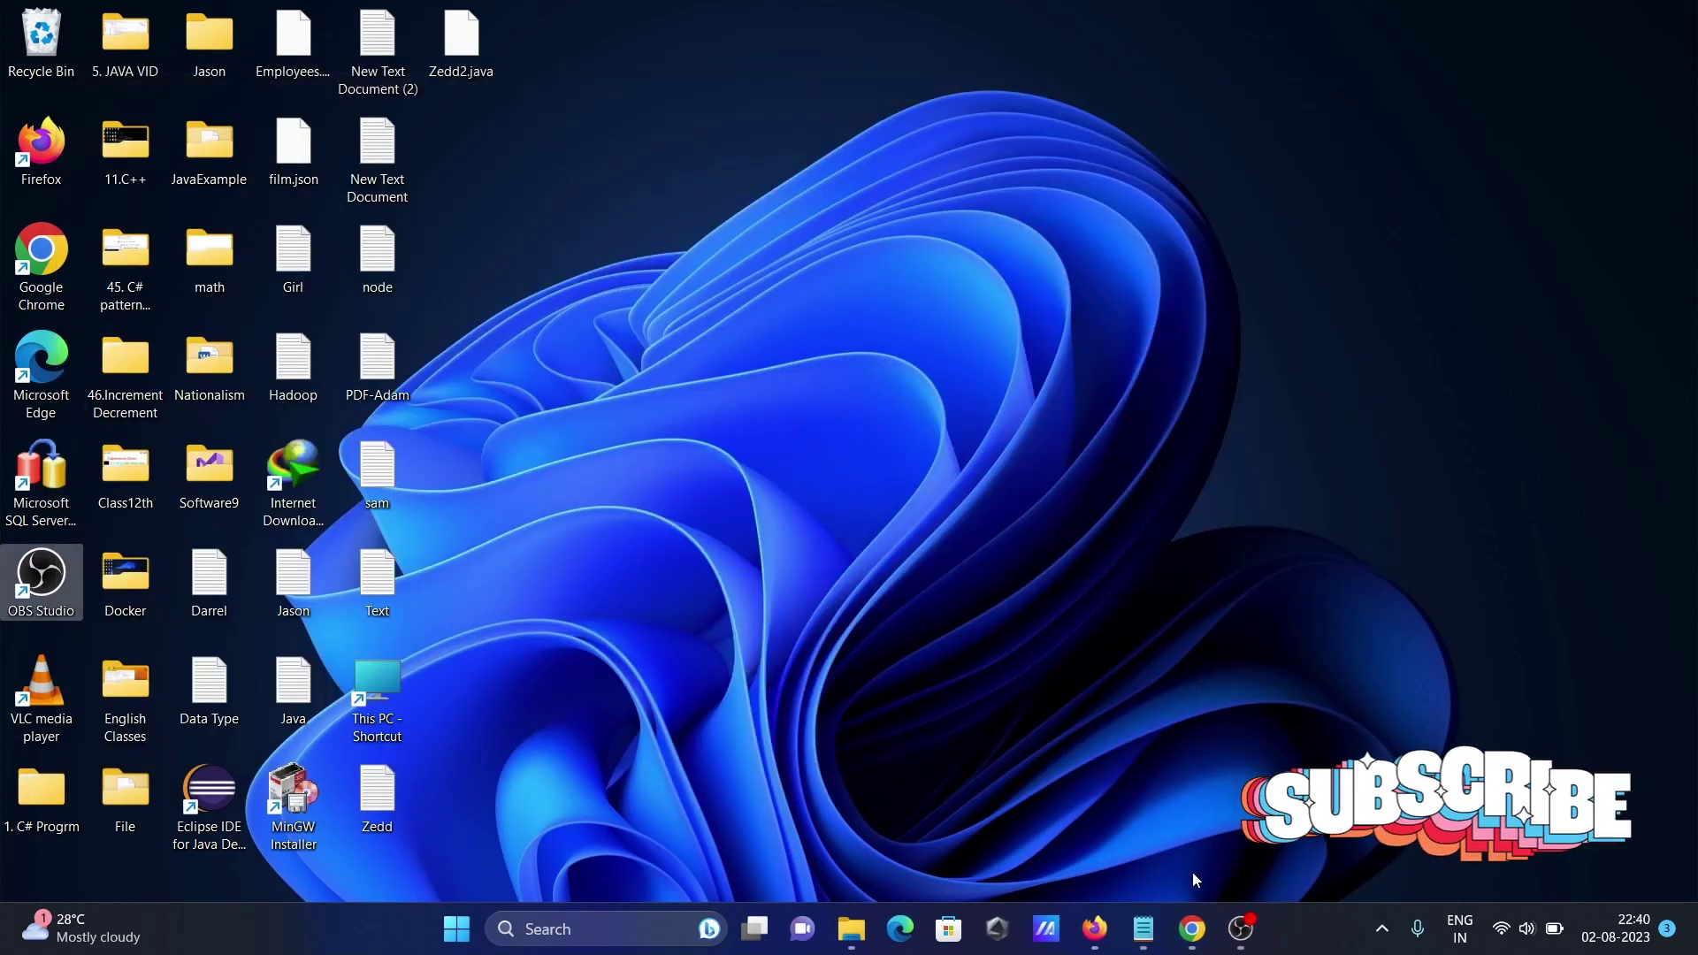
Step: Download the Node.js 18.17.0 LTS installer (node-v18.17.0-x64.msi) from nodejs.org
left_click(1192, 929)
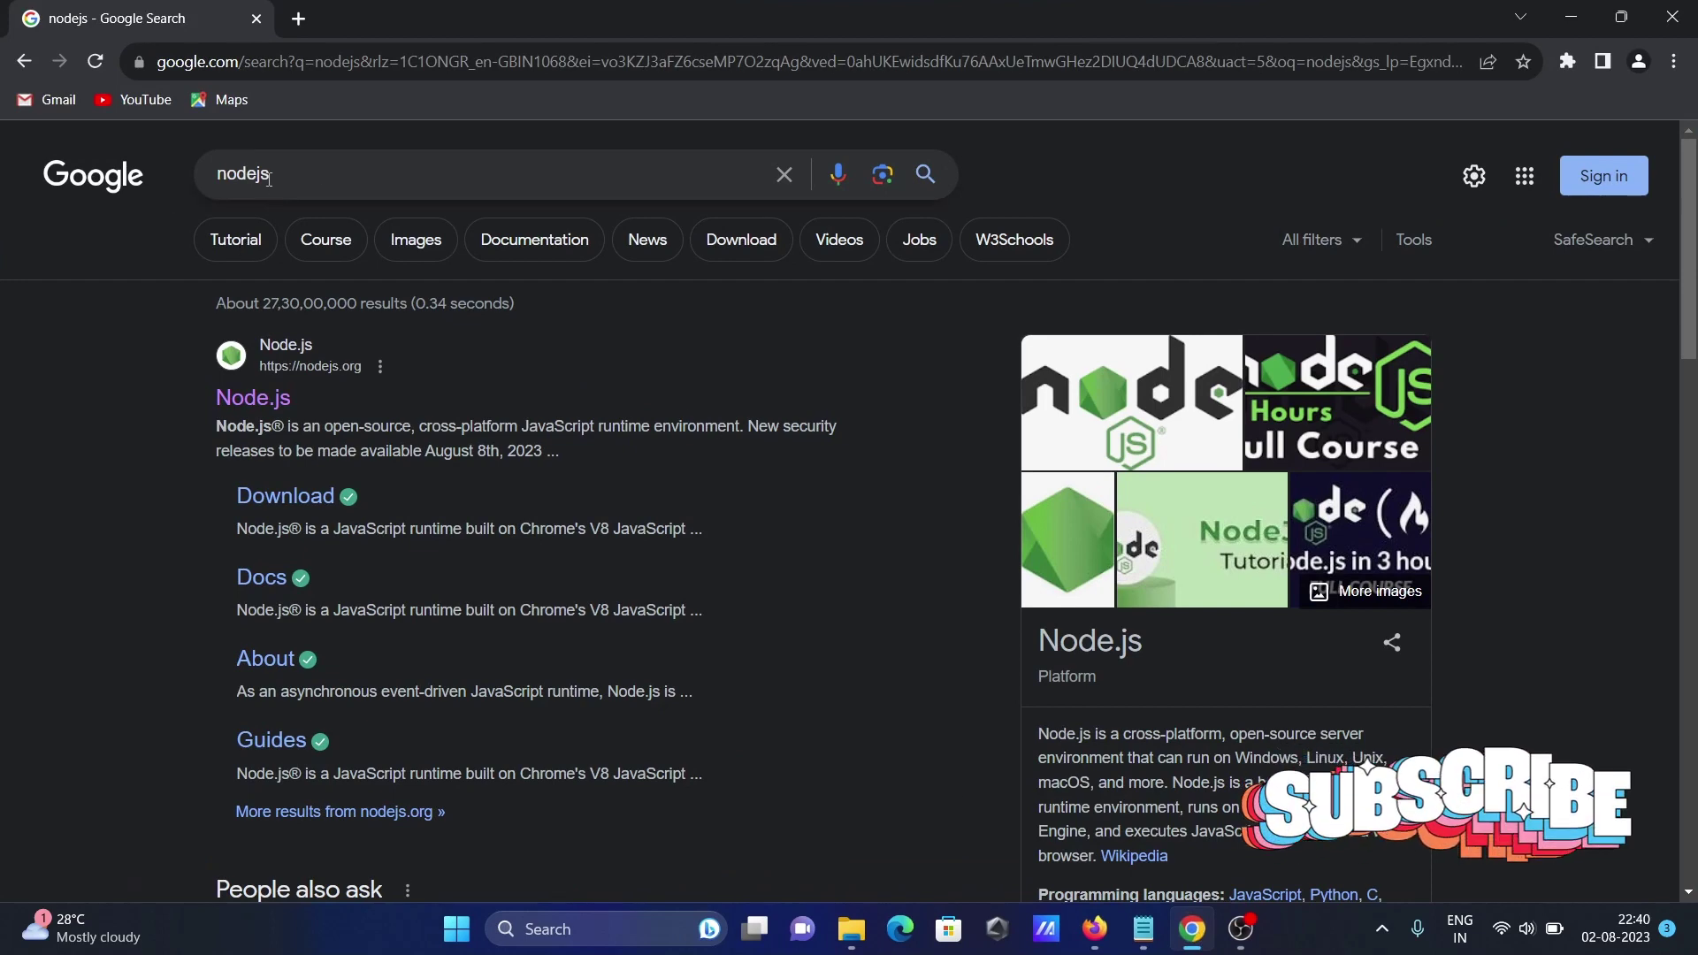
left_click(245, 397)
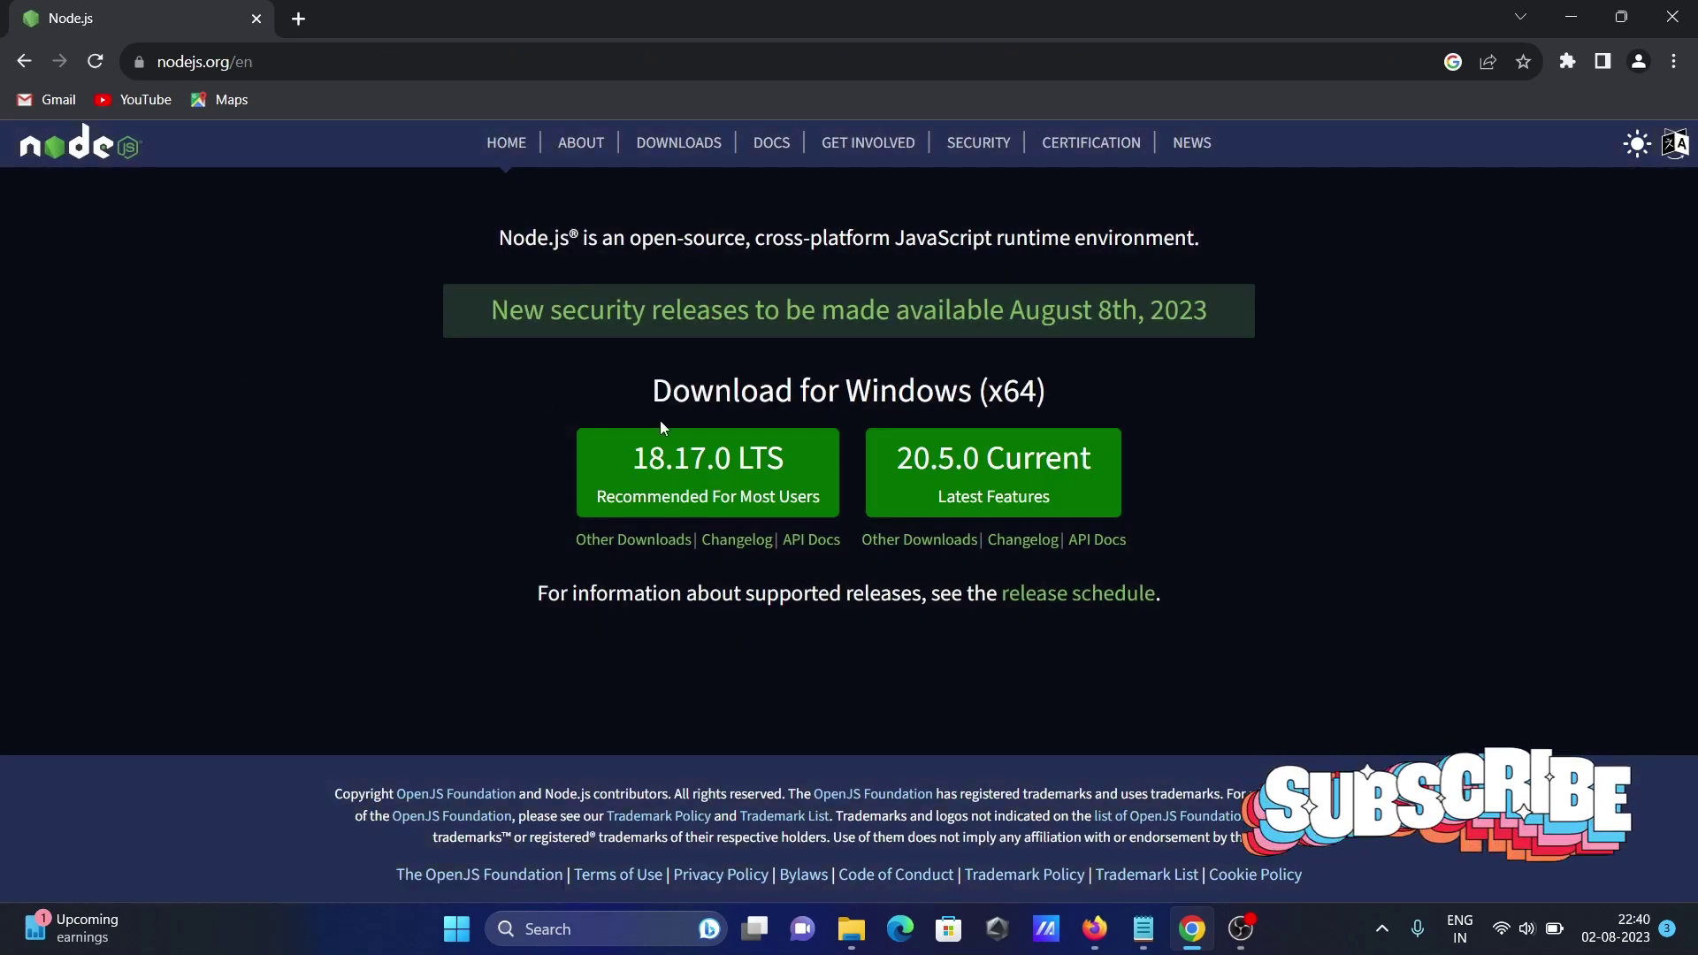
left_click(707, 469)
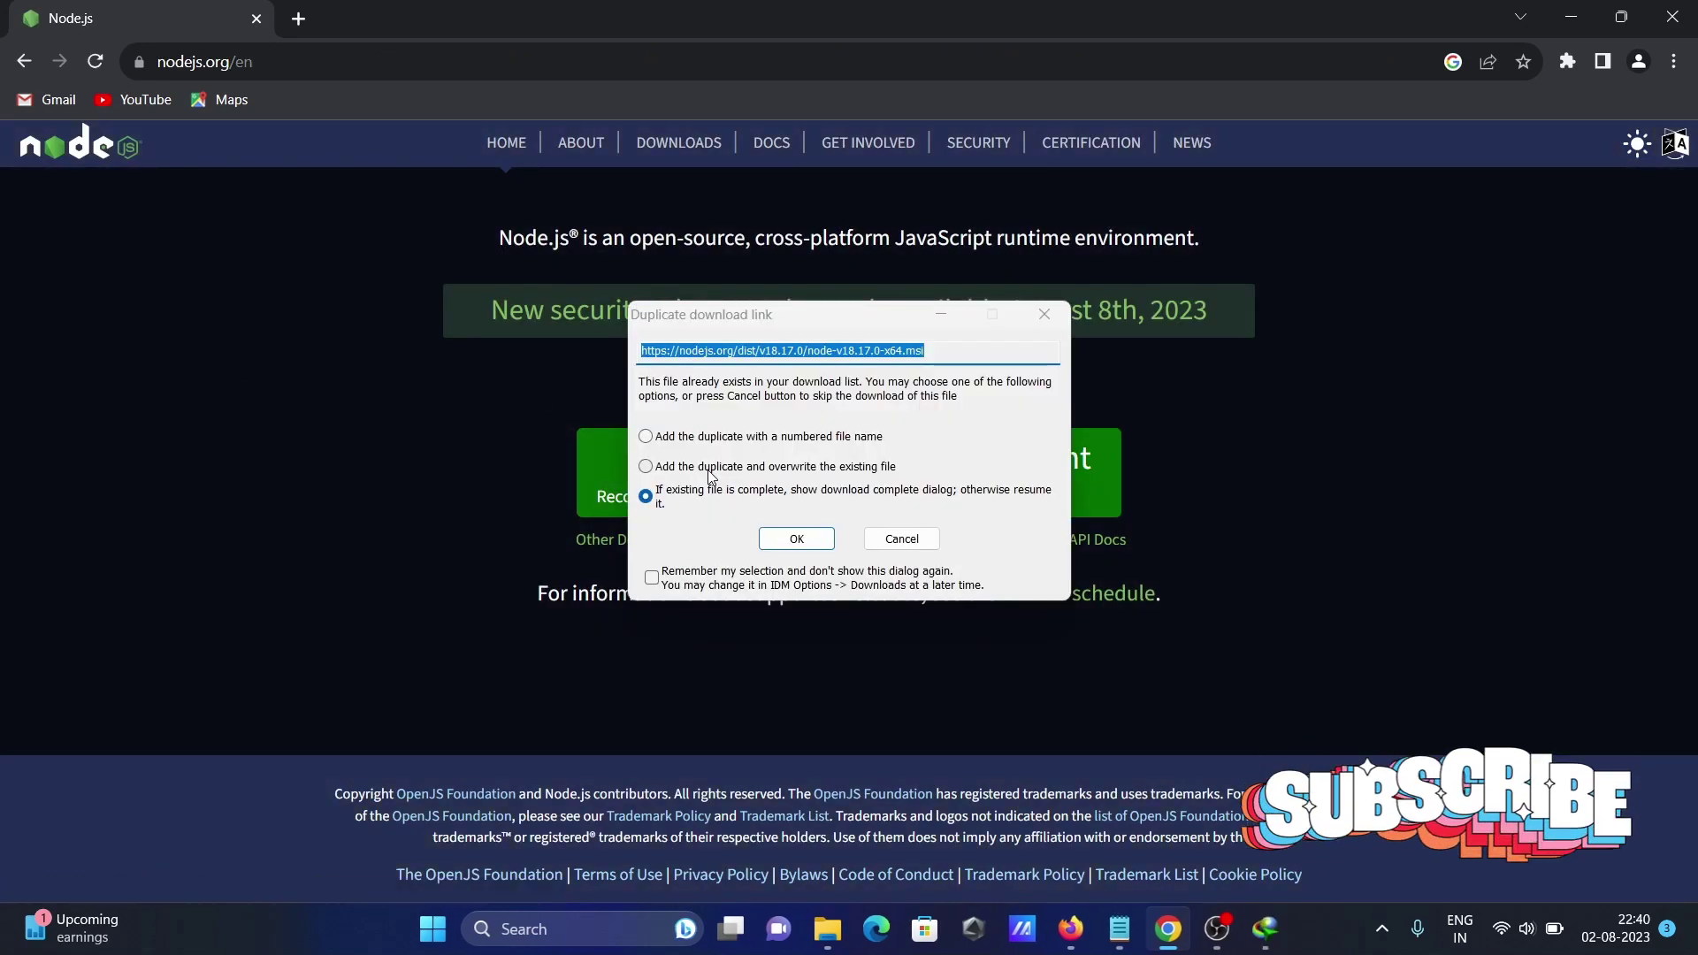
left_click(796, 539)
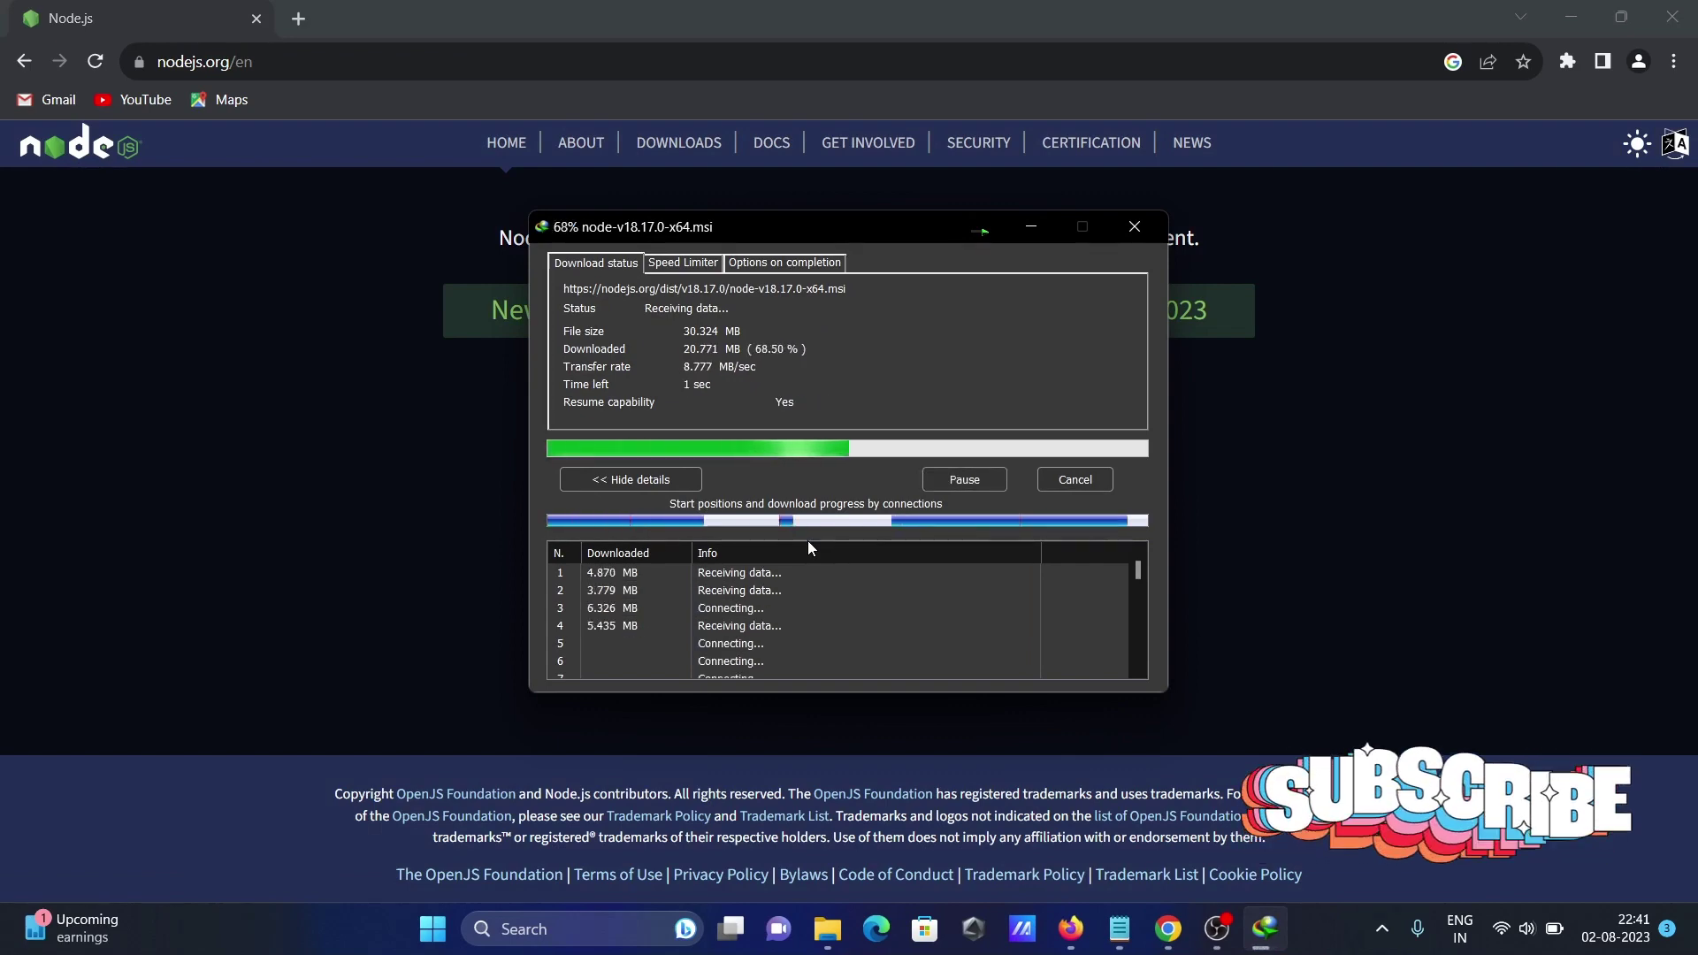
left_click(1570, 9)
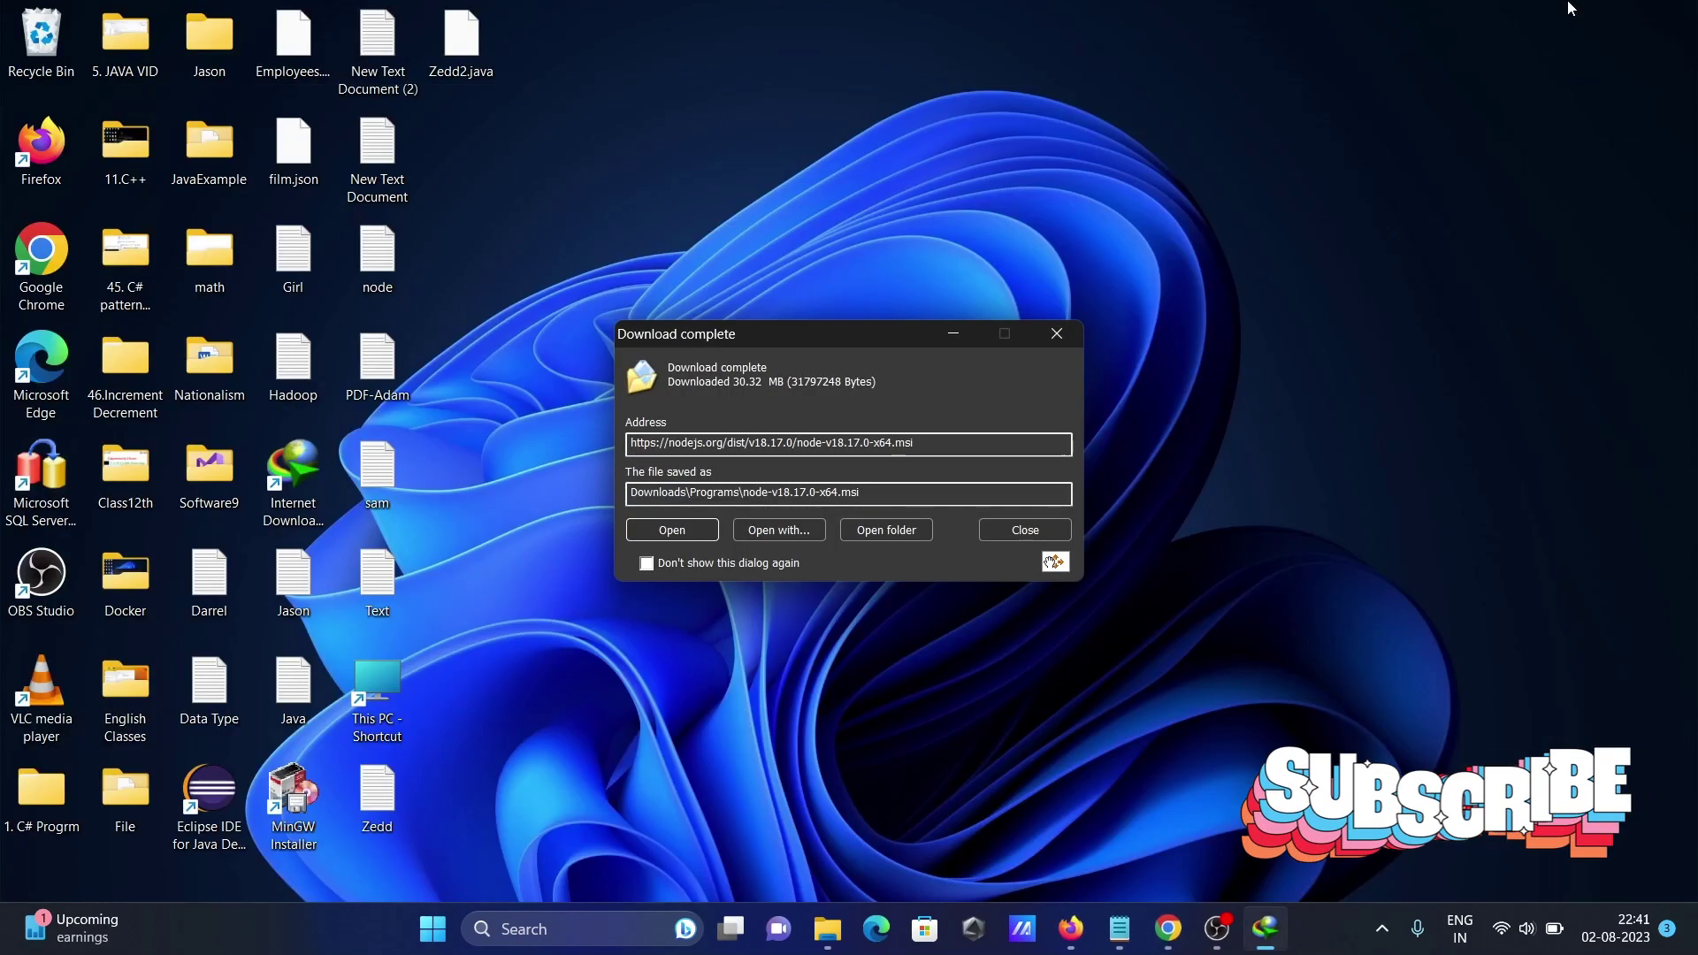
Step: Launch the node-v18.17.0-x64.msi installer and accept the Node.js license terms
left_click(694, 532)
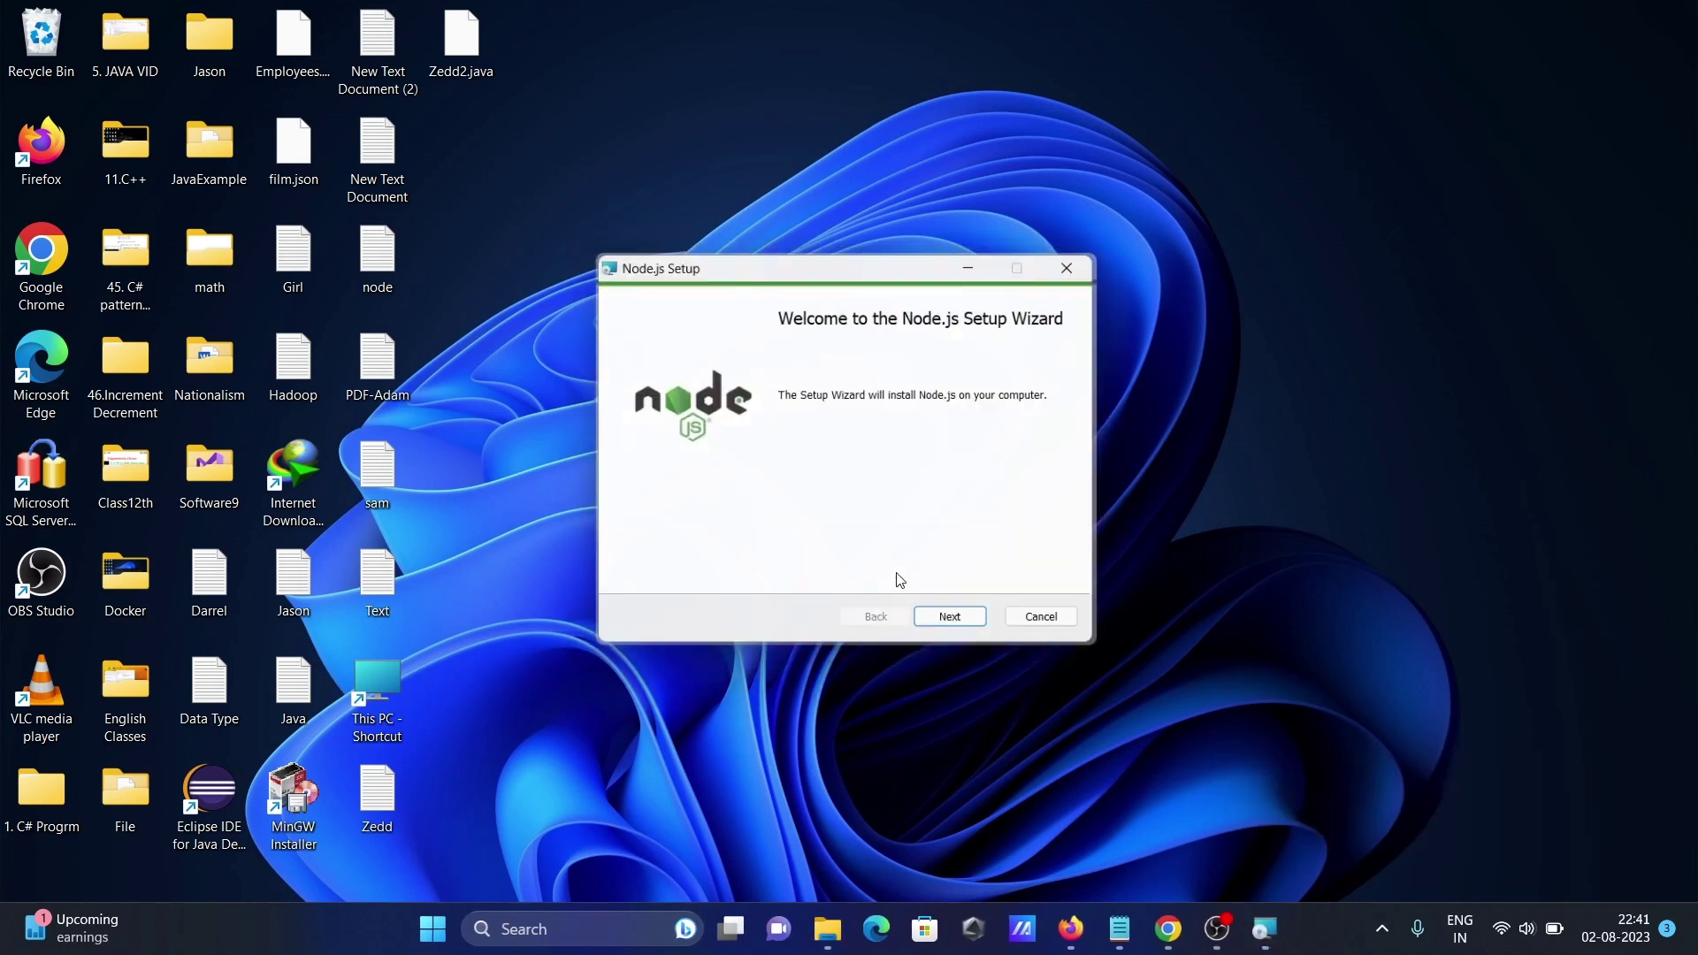
left_click(961, 625)
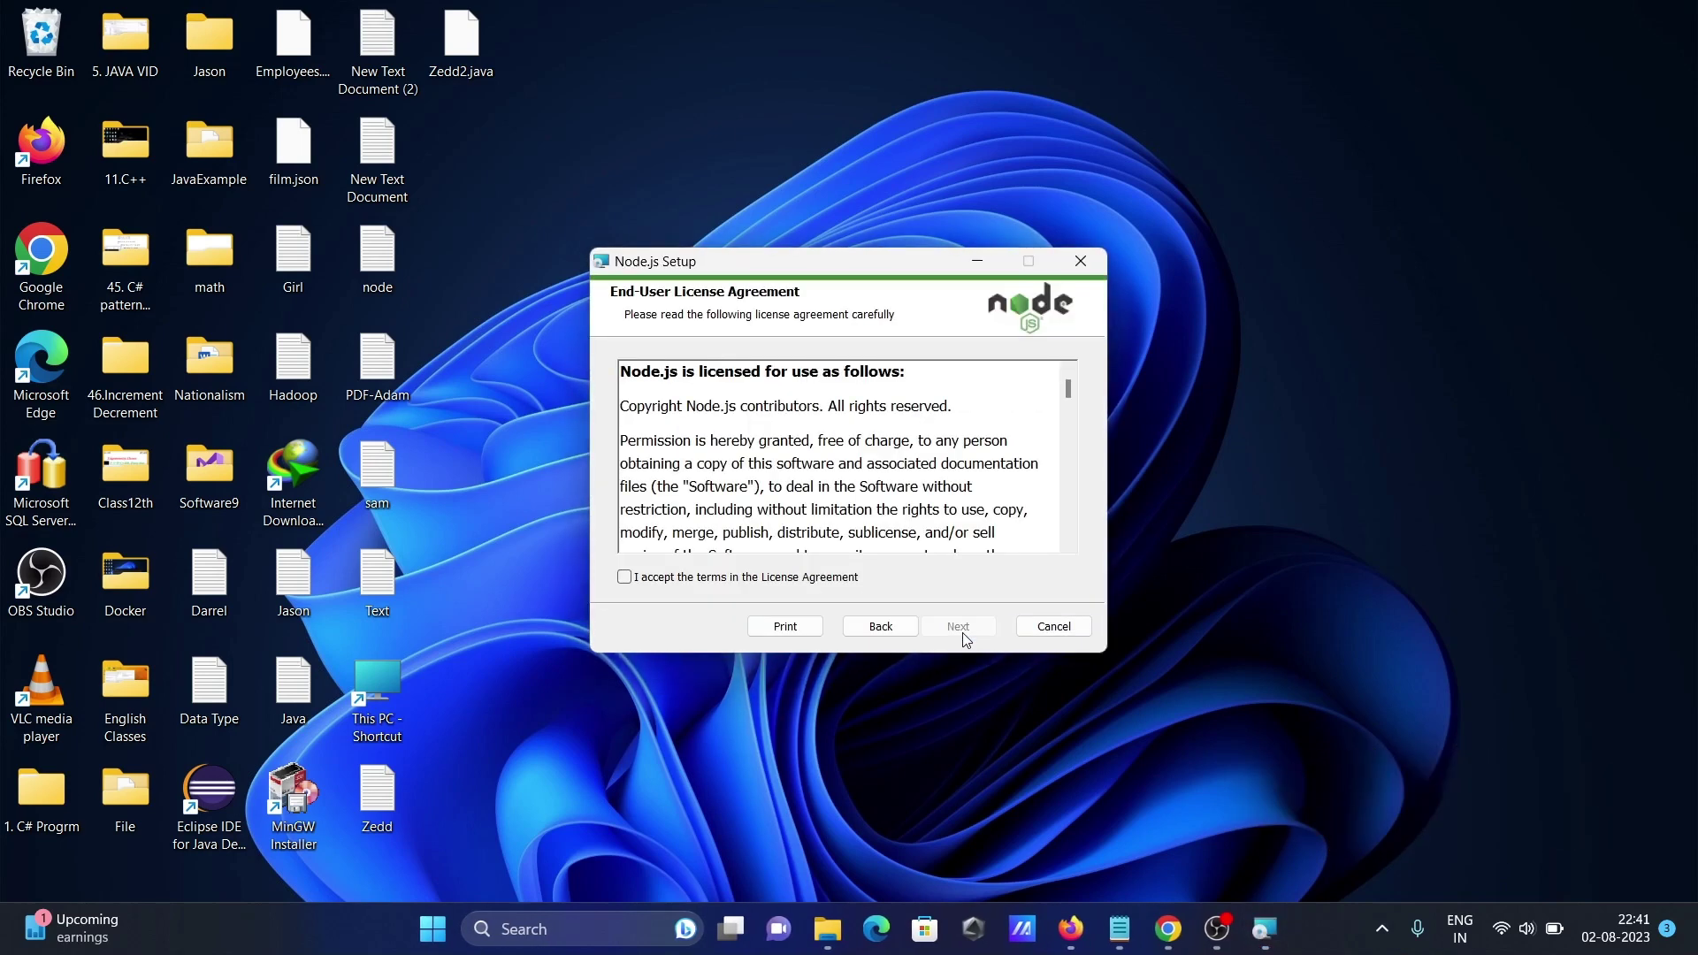
left_click(769, 577)
left_click(963, 628)
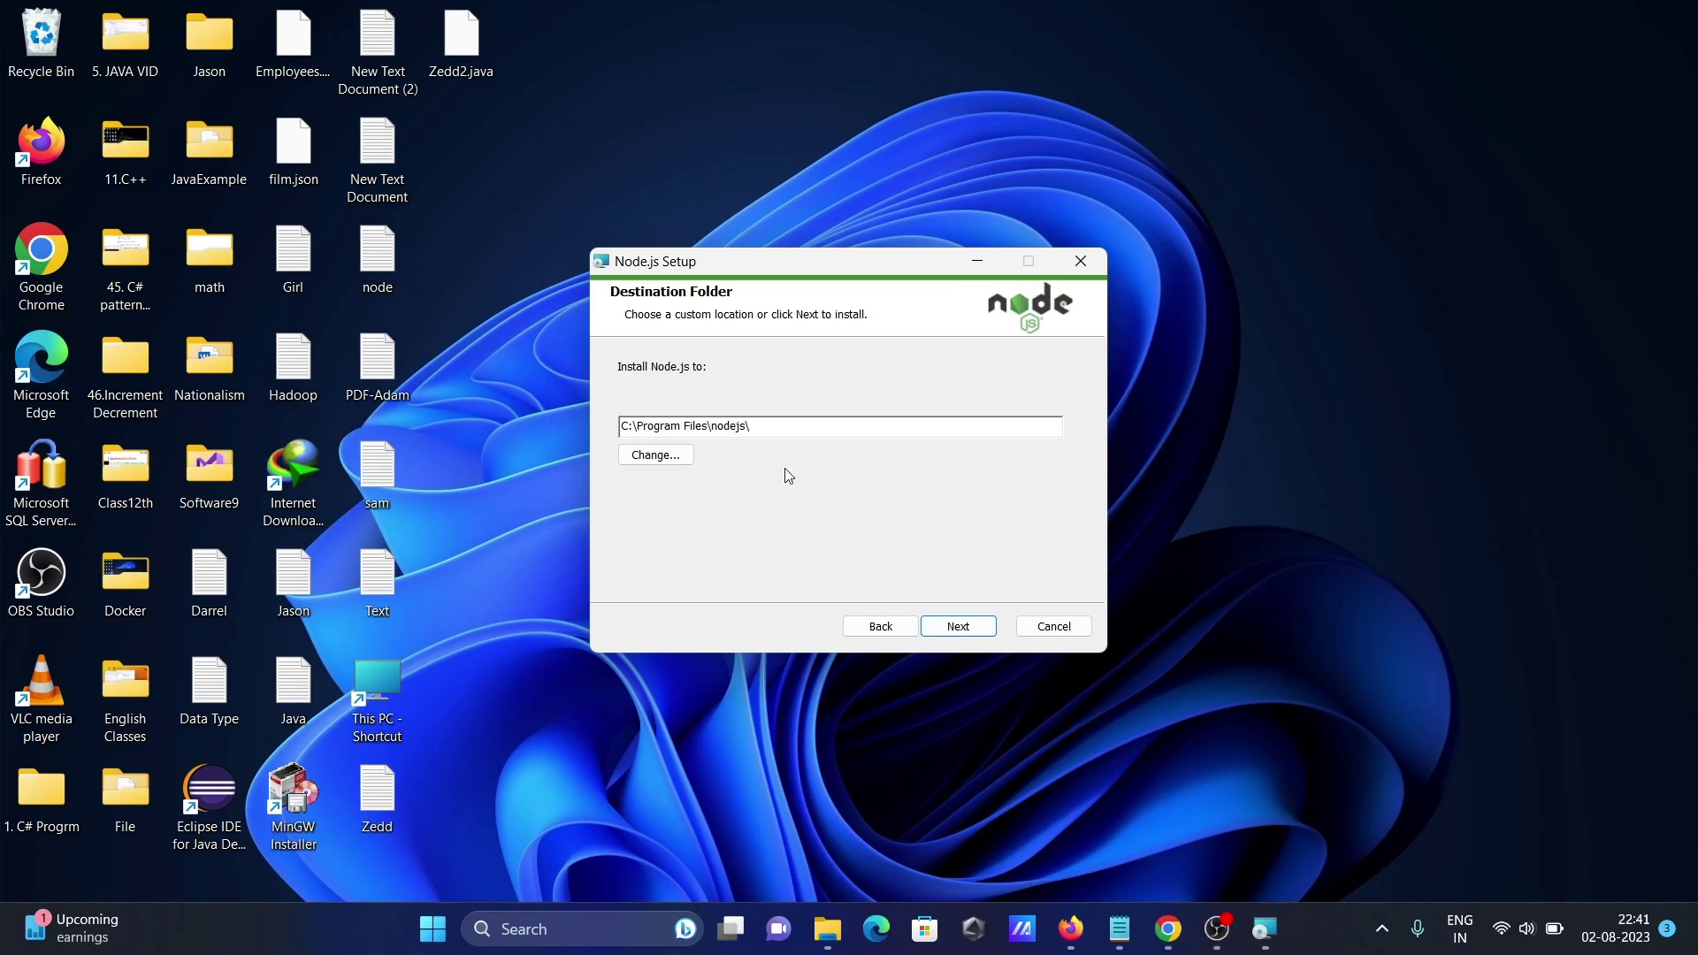
Step: Install Node.js to C:\Program Files\nodejs with default features and no native build tools
left_click(971, 634)
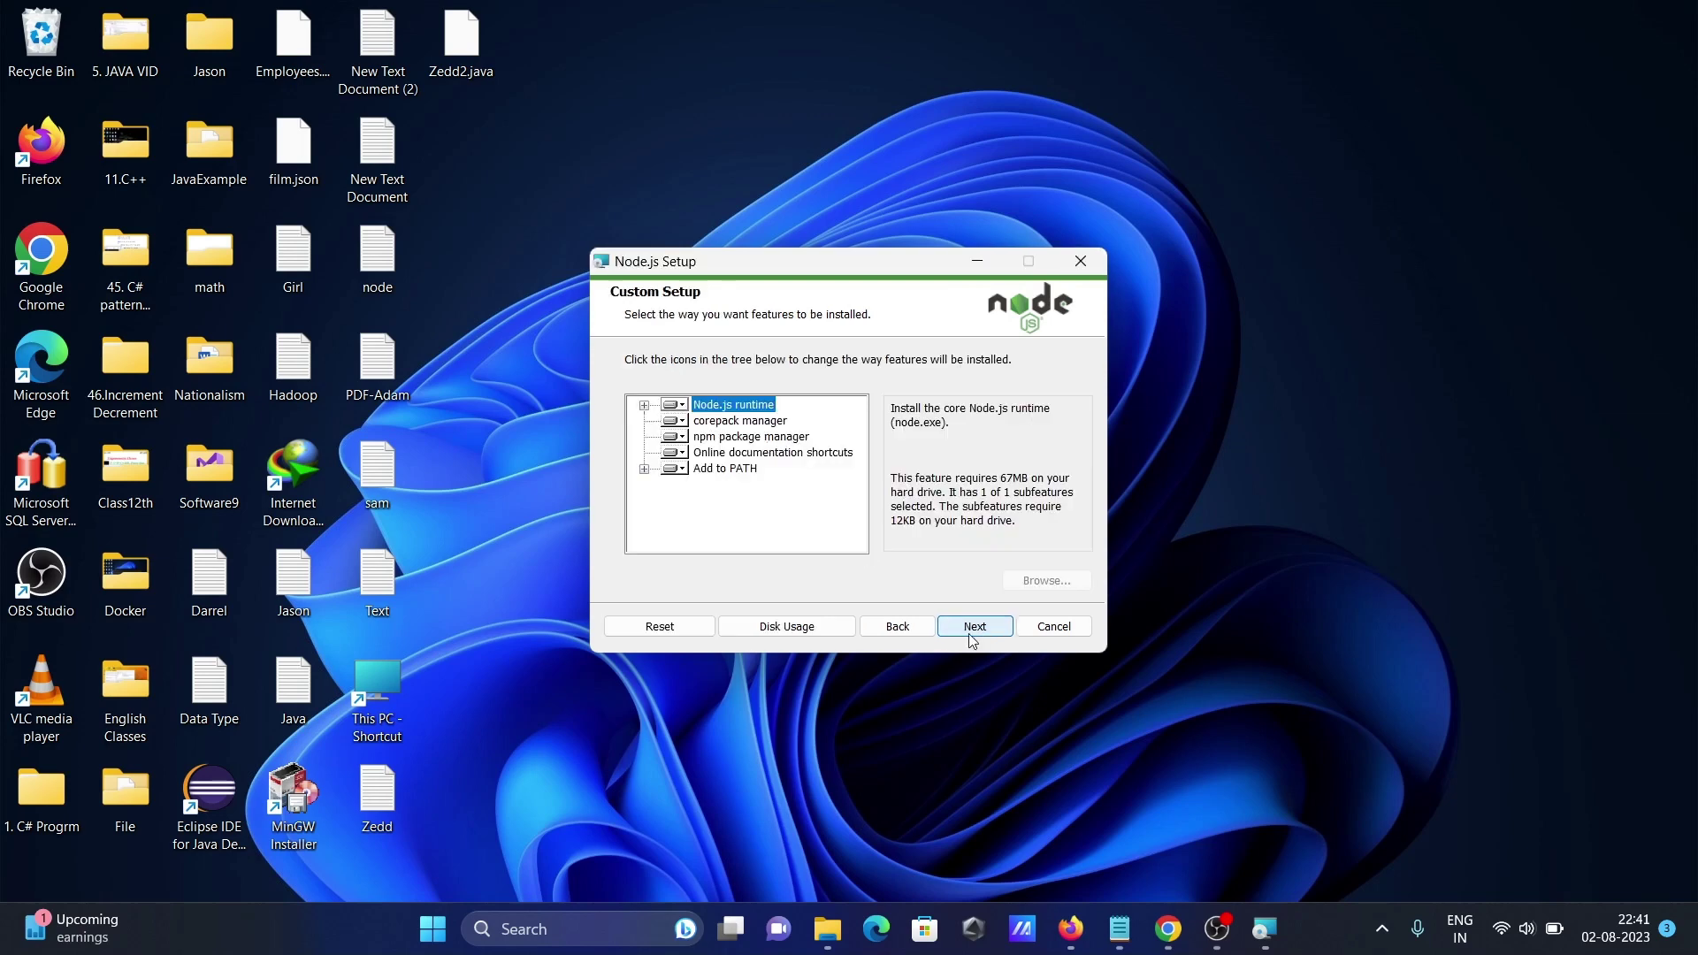
left_click(952, 632)
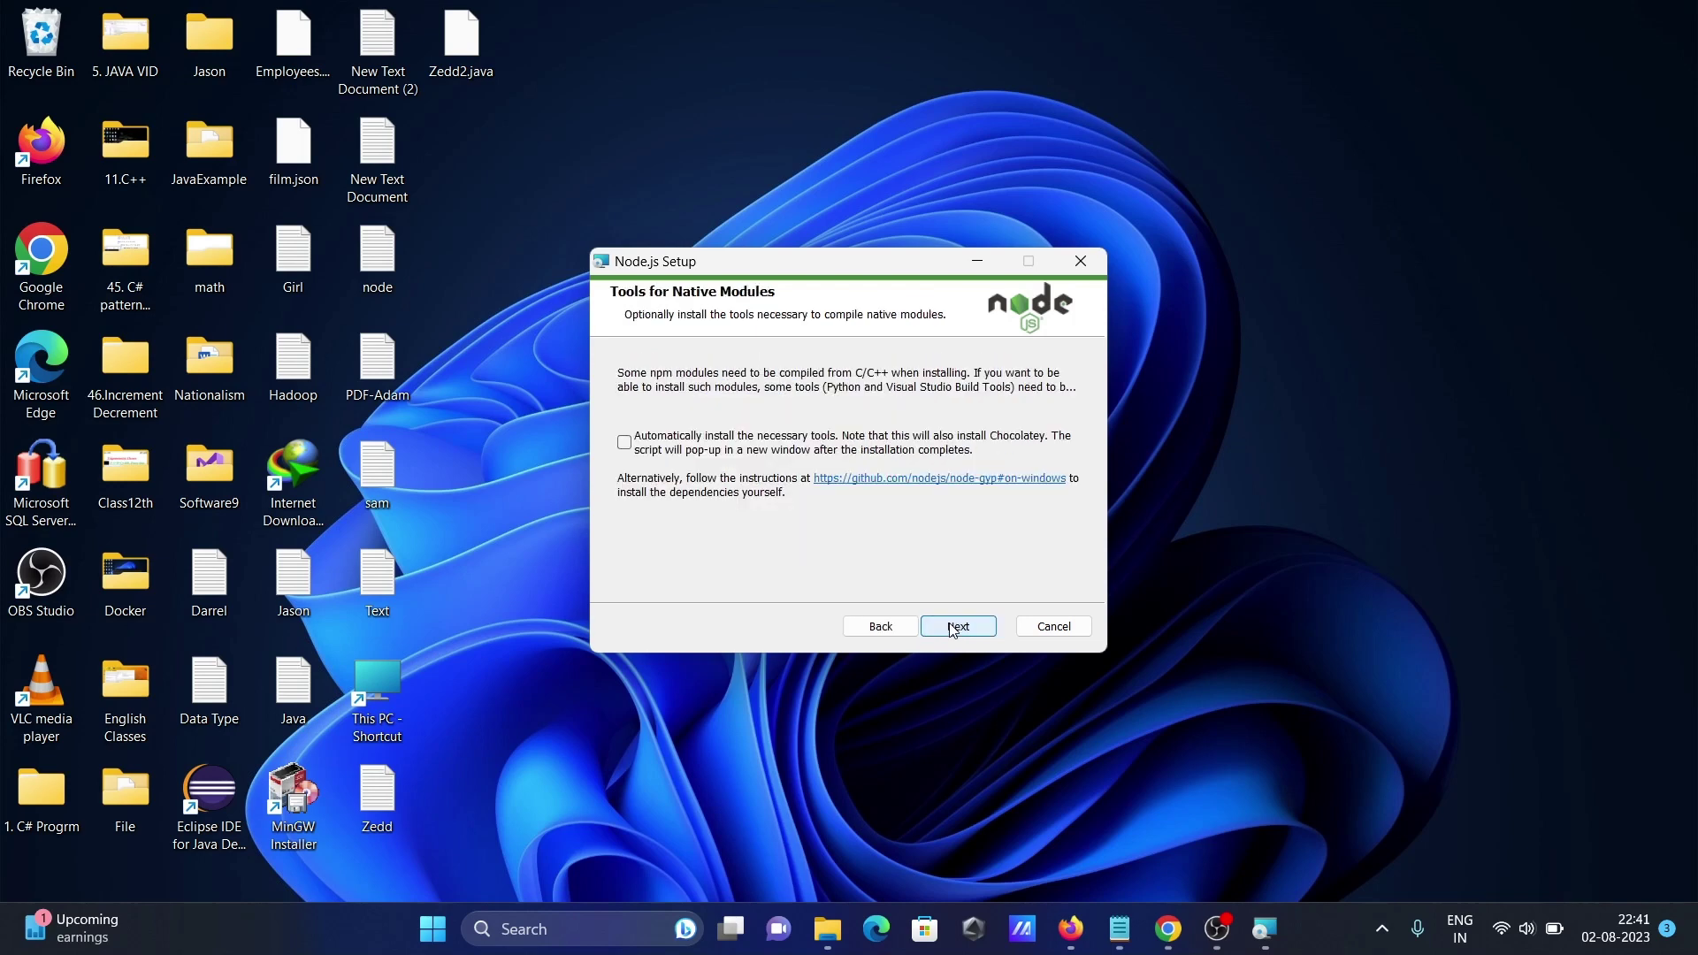
left_click(951, 631)
left_click(951, 631)
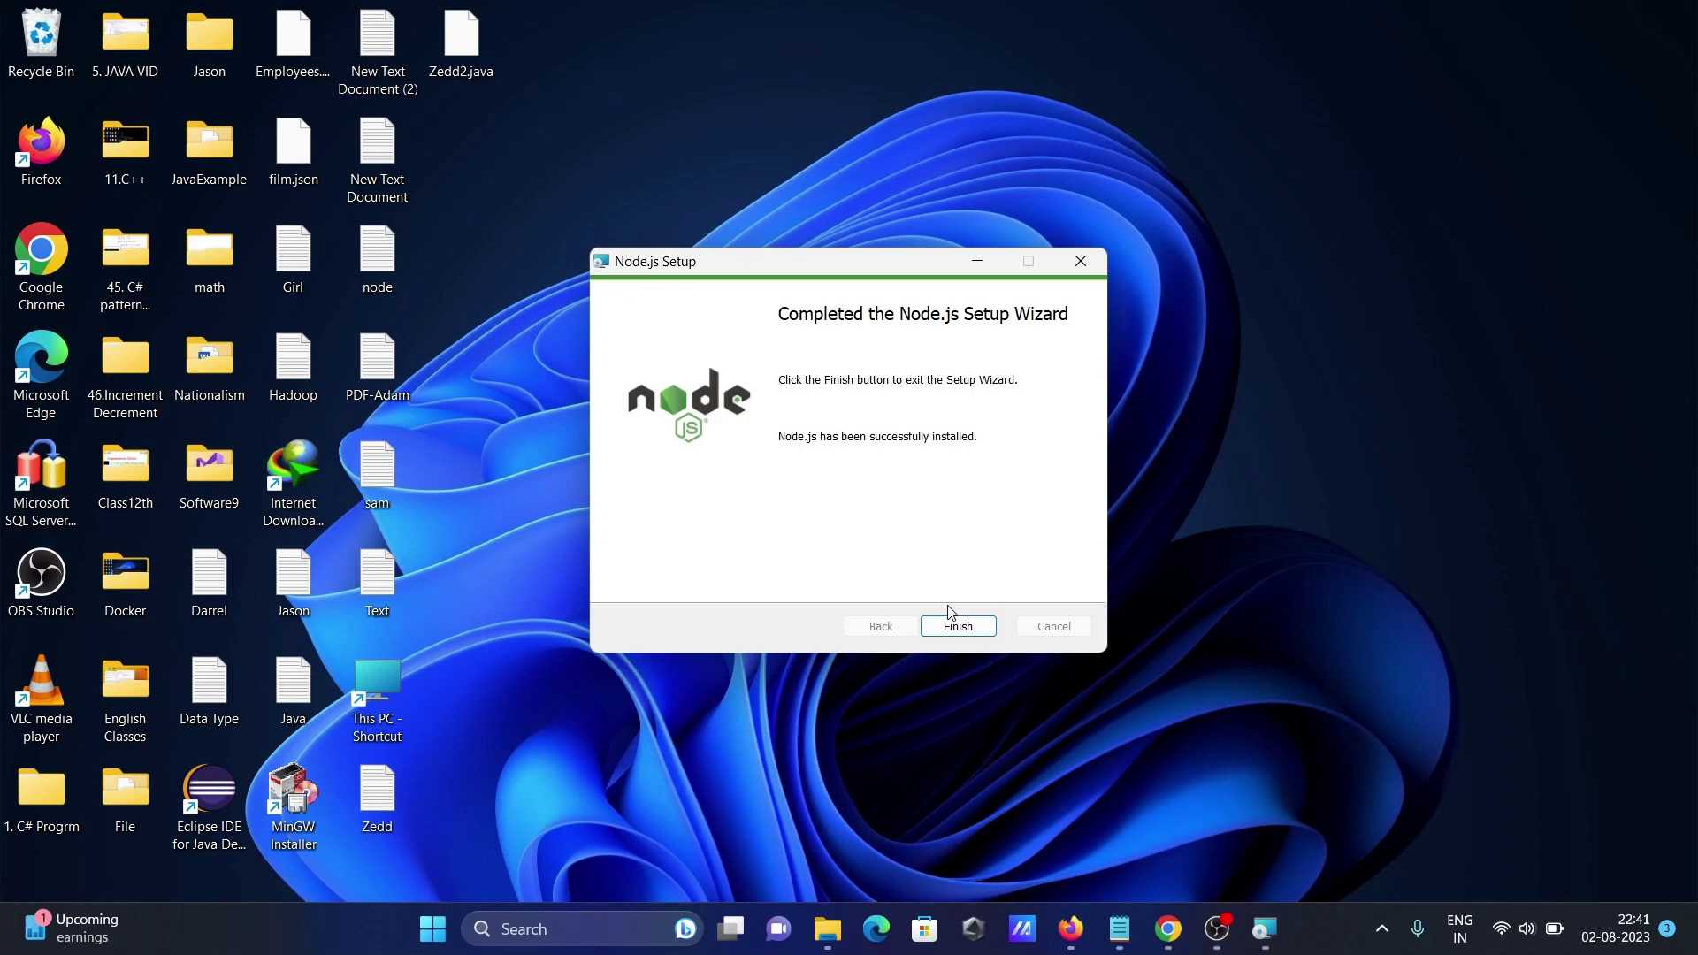
left_click(945, 630)
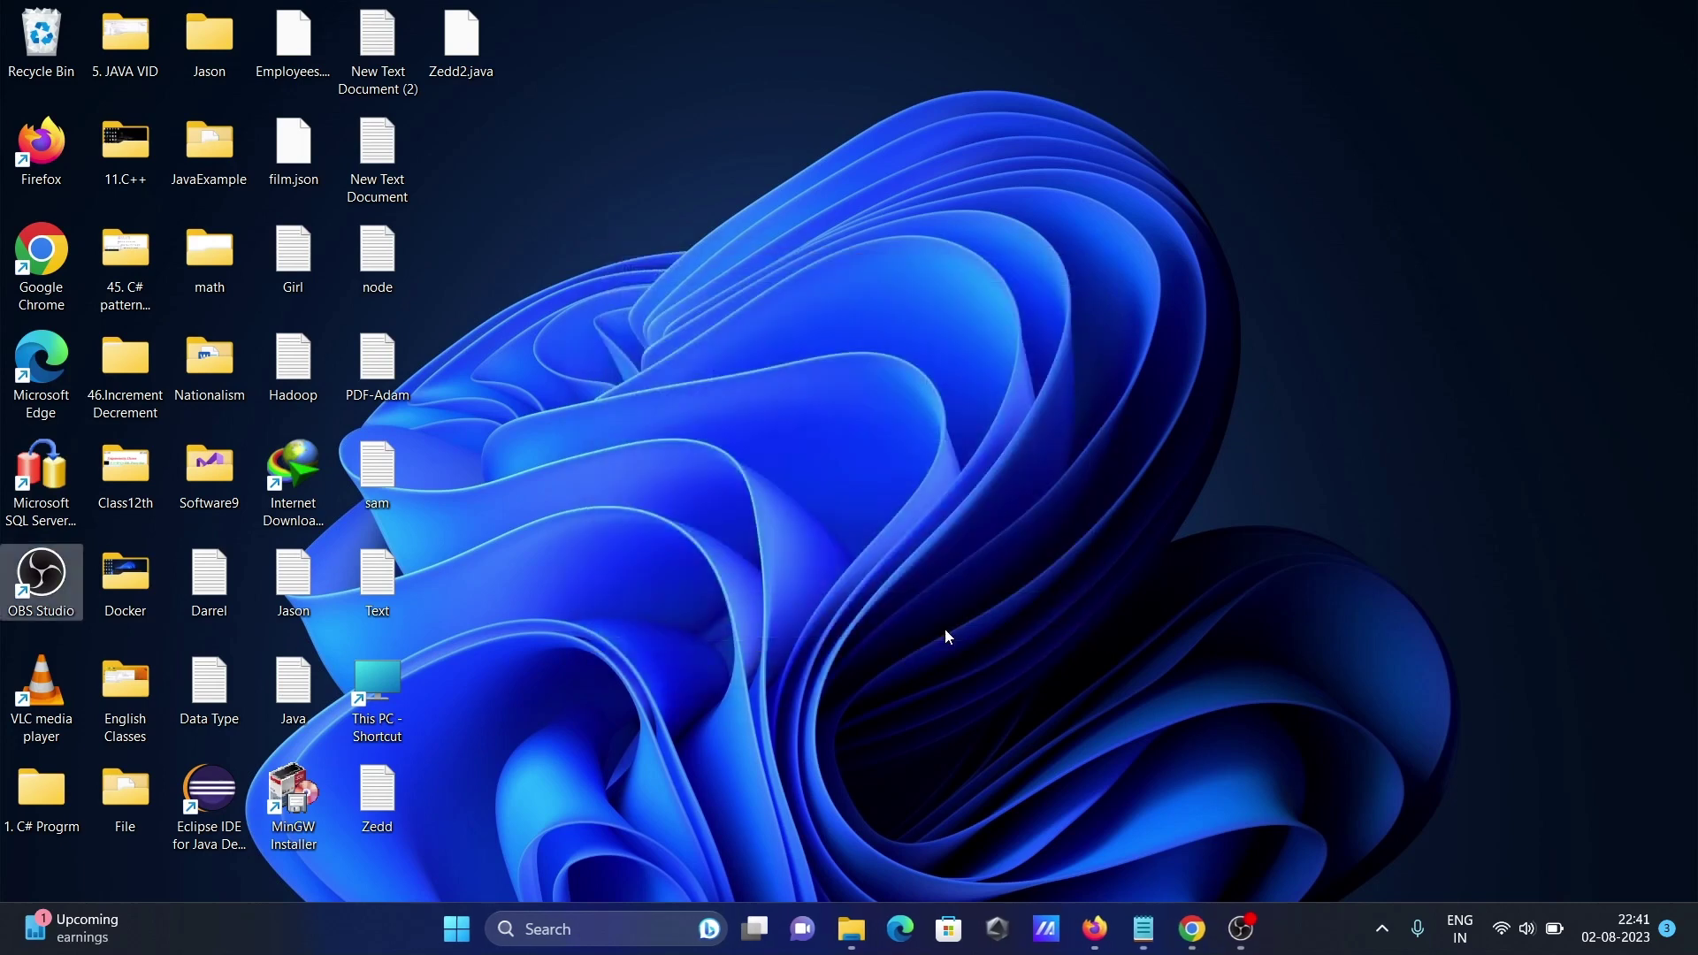
Step: Browse from This PC to C:\Program Files\nodejs and select the npm file
double_click(382, 672)
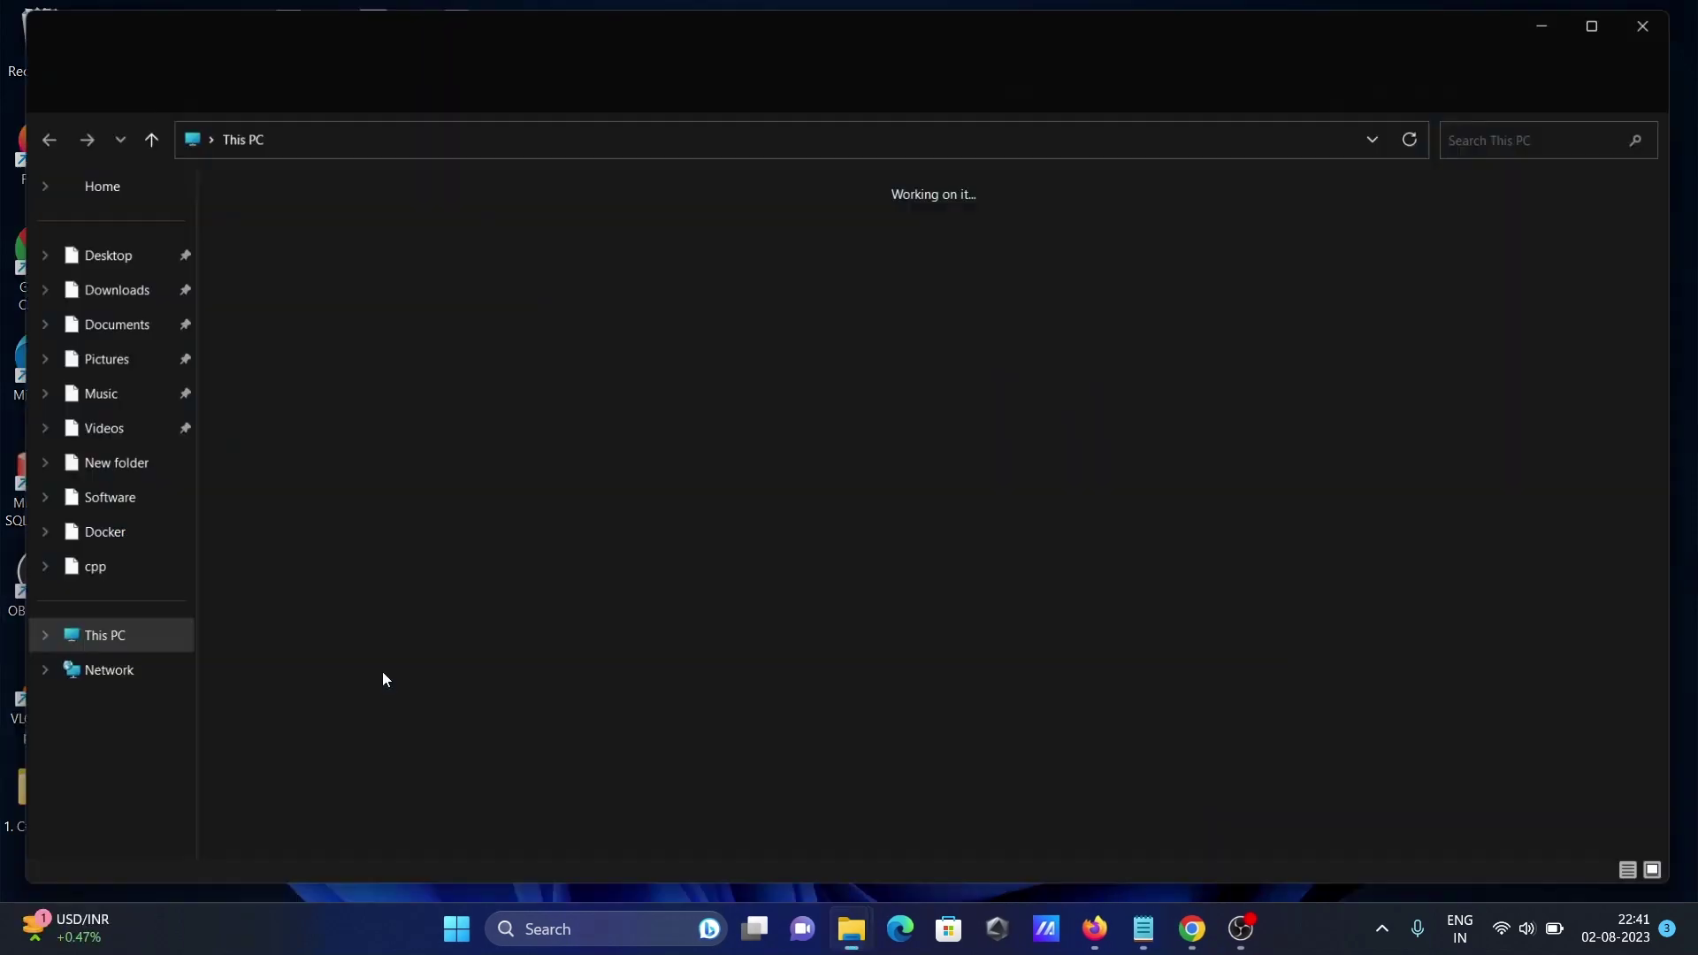
double_click(306, 224)
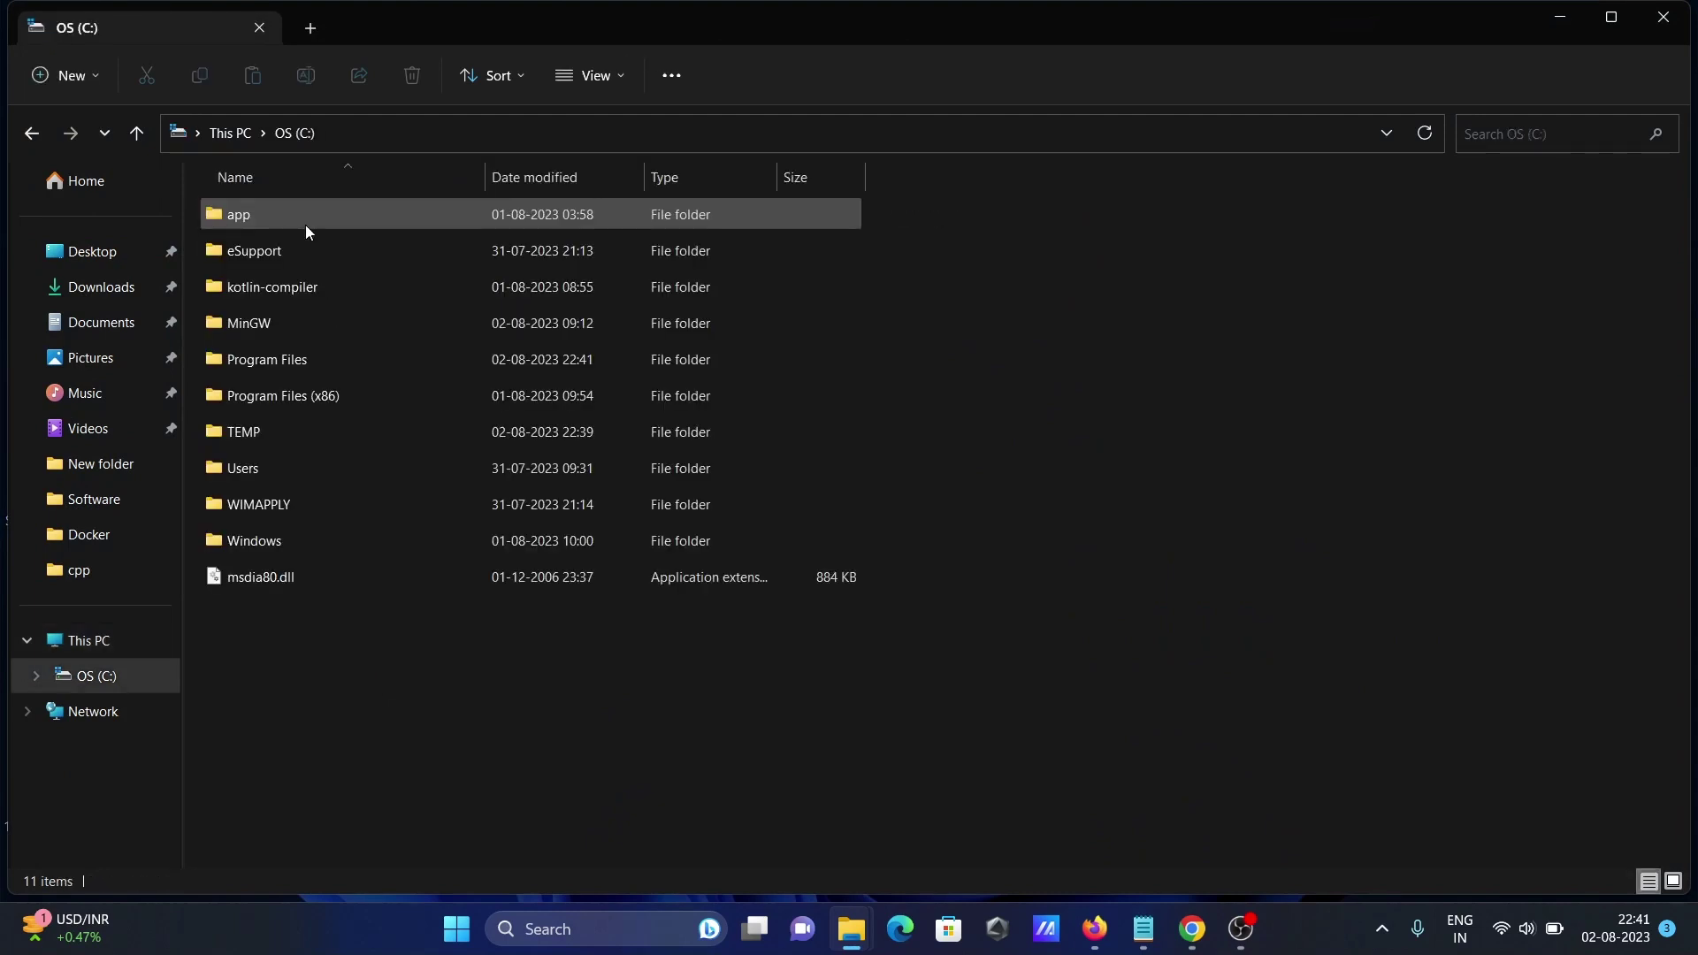
left_click(270, 355)
double_click(270, 350)
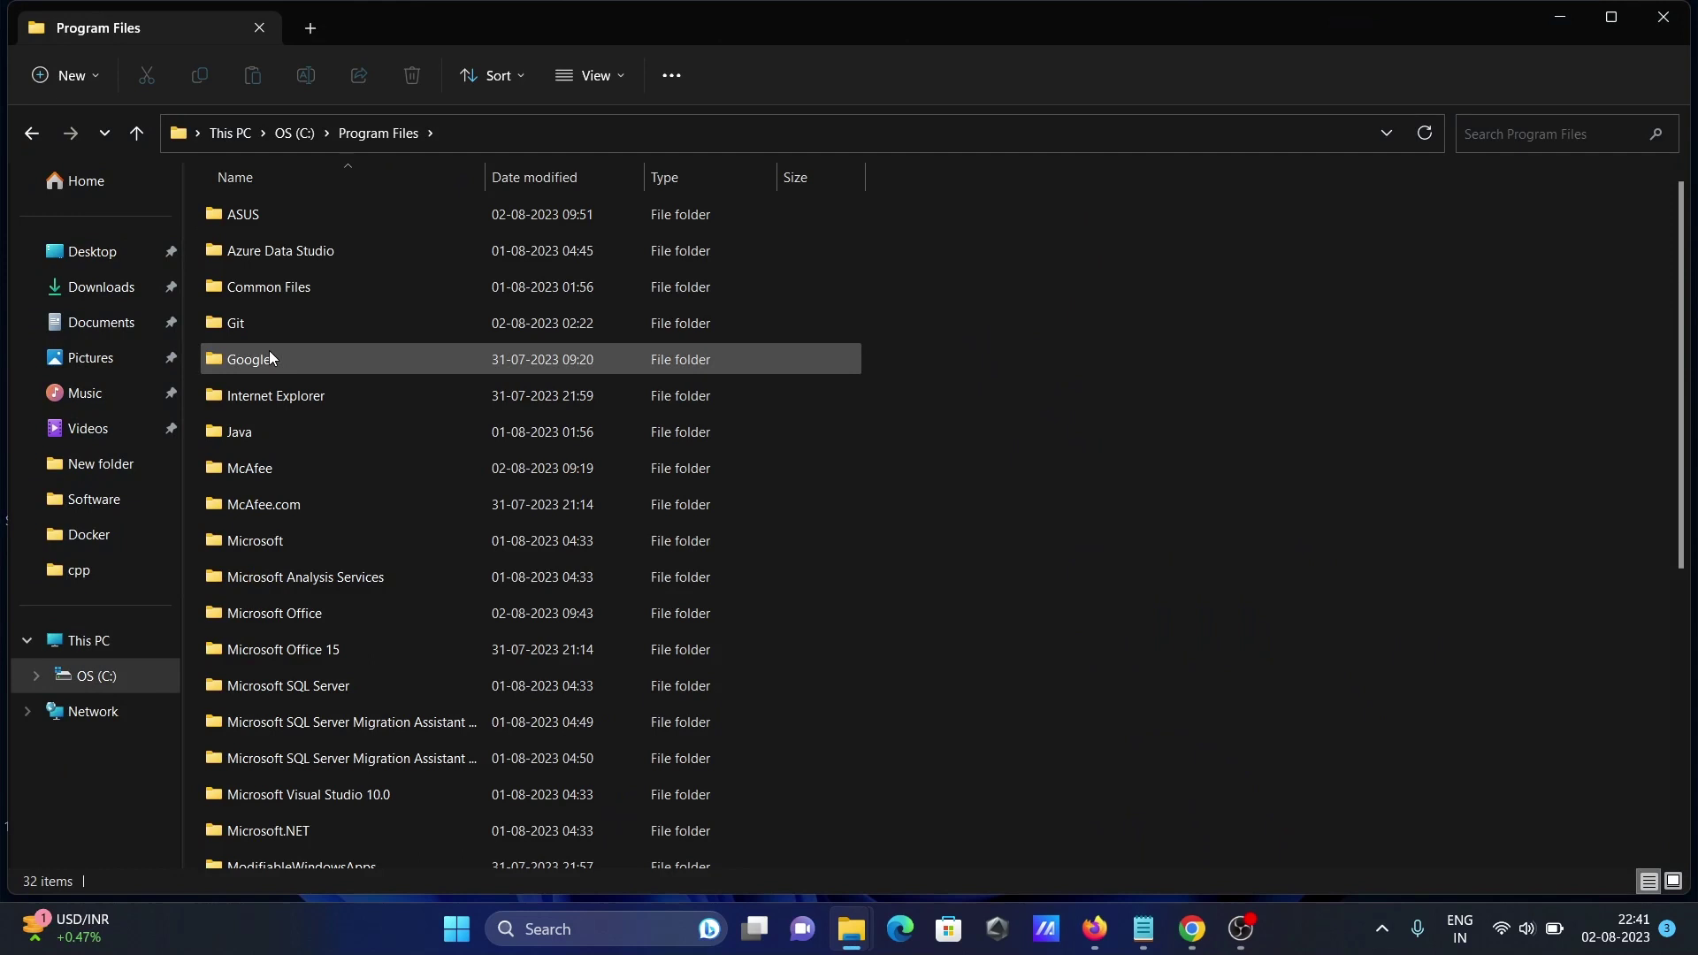
key("n")
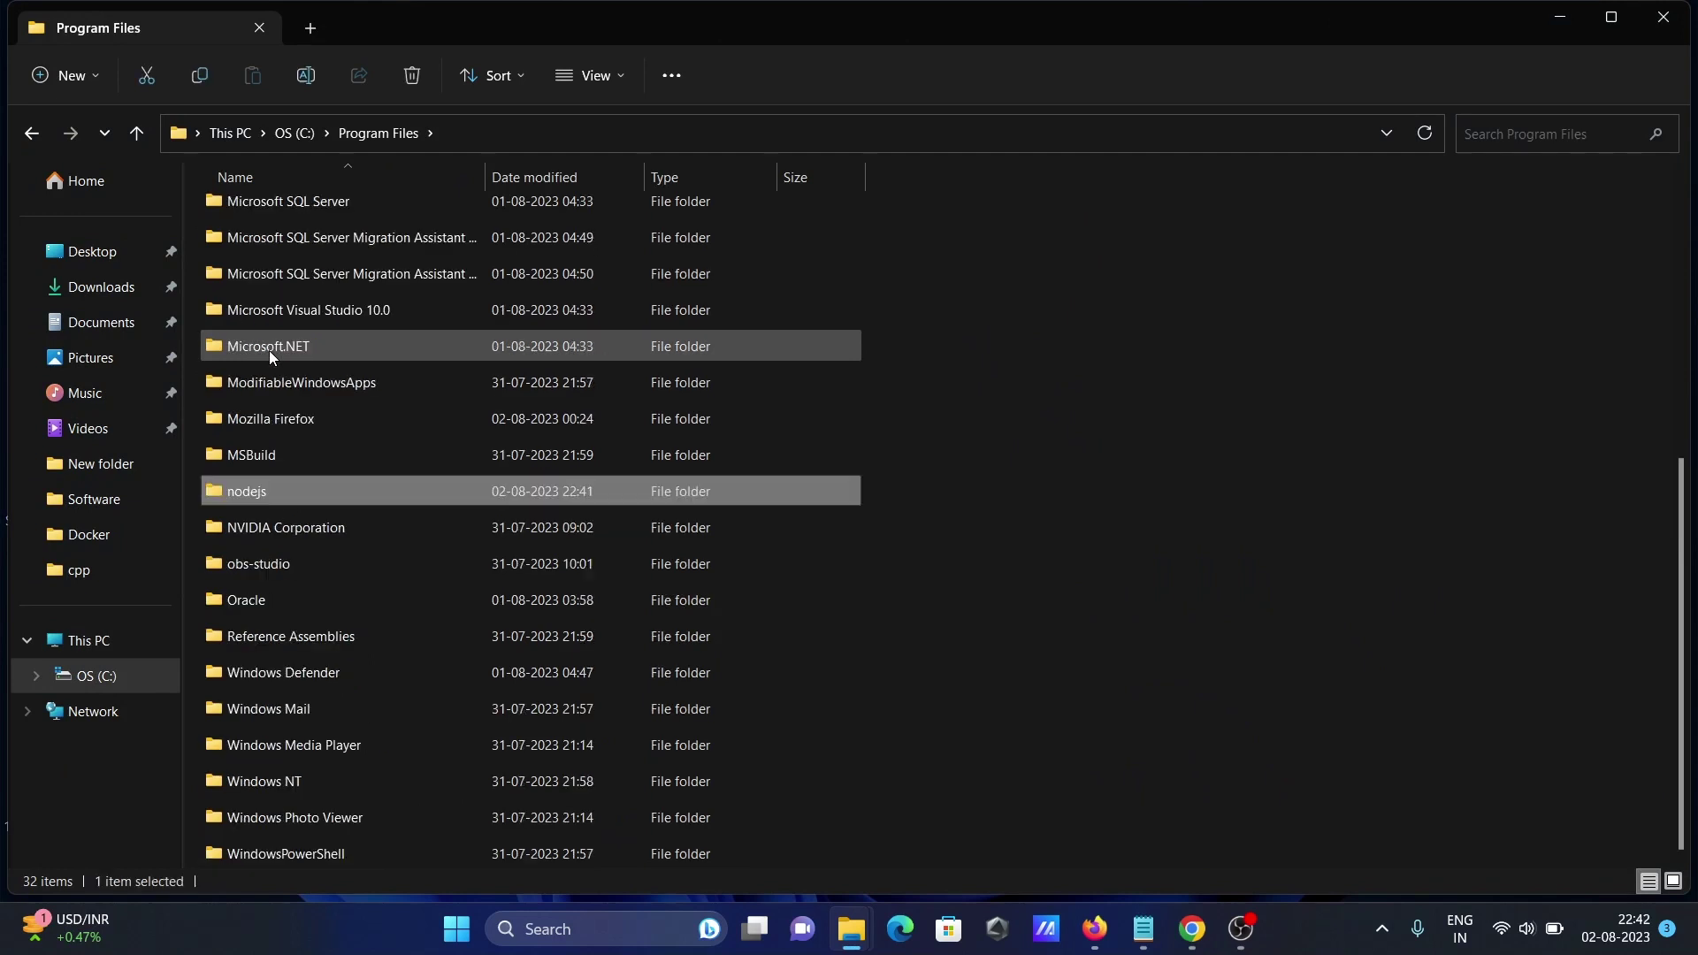
double_click(259, 492)
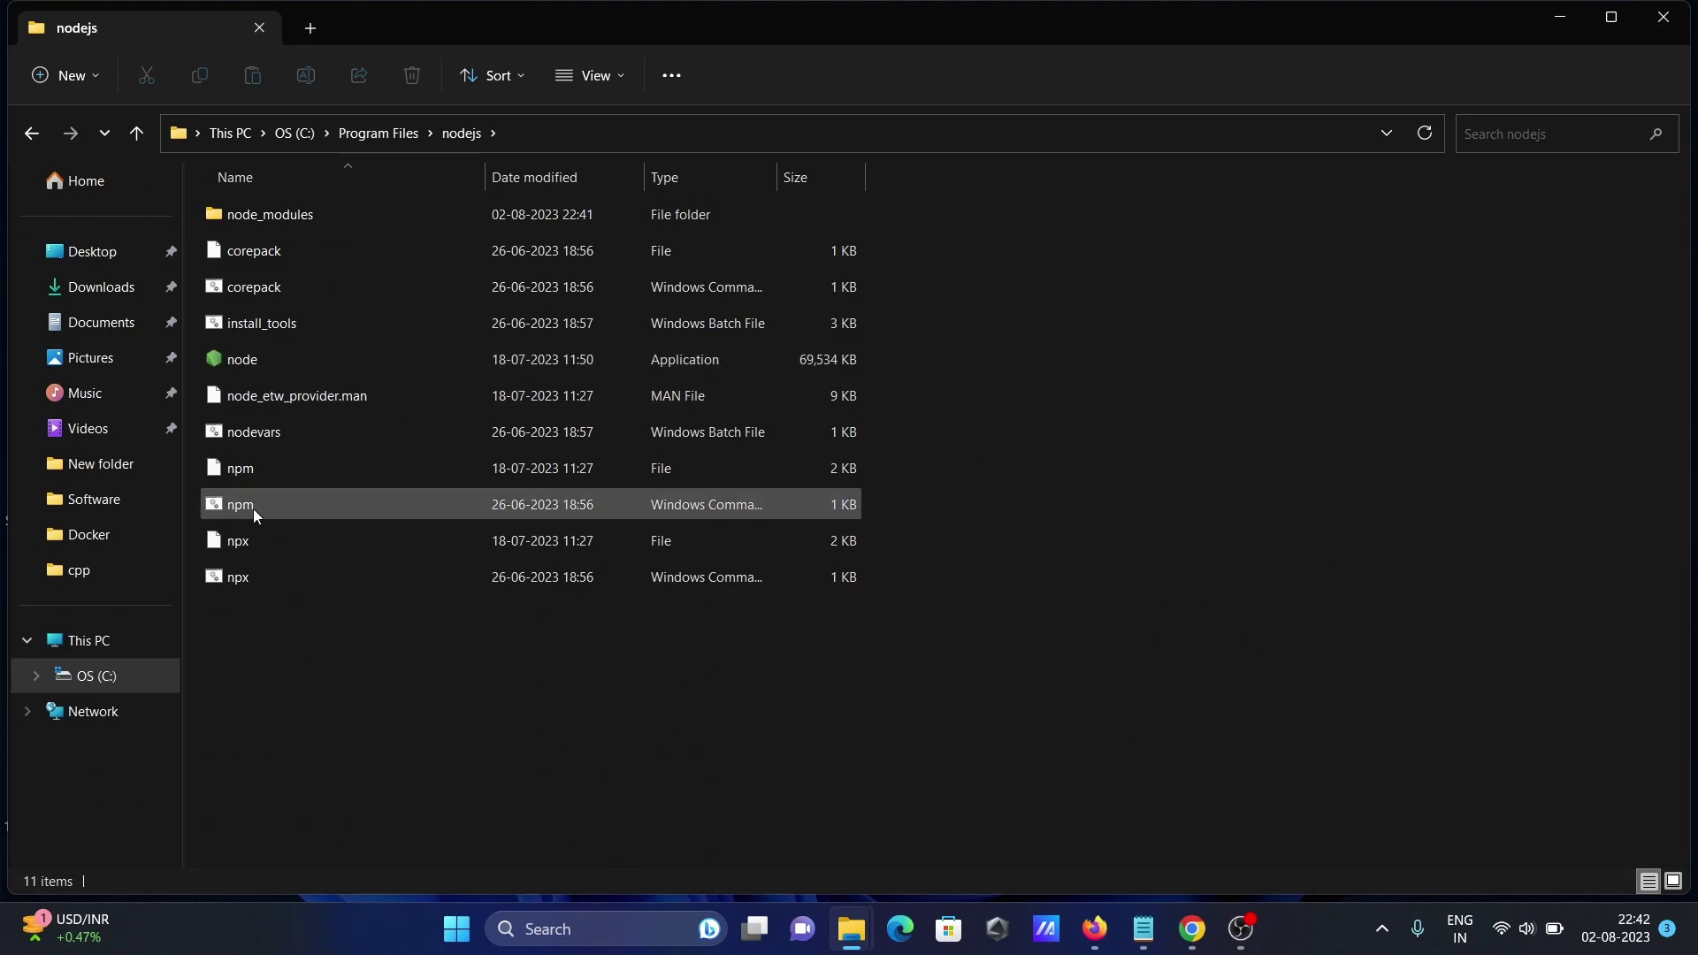
left_click(254, 508)
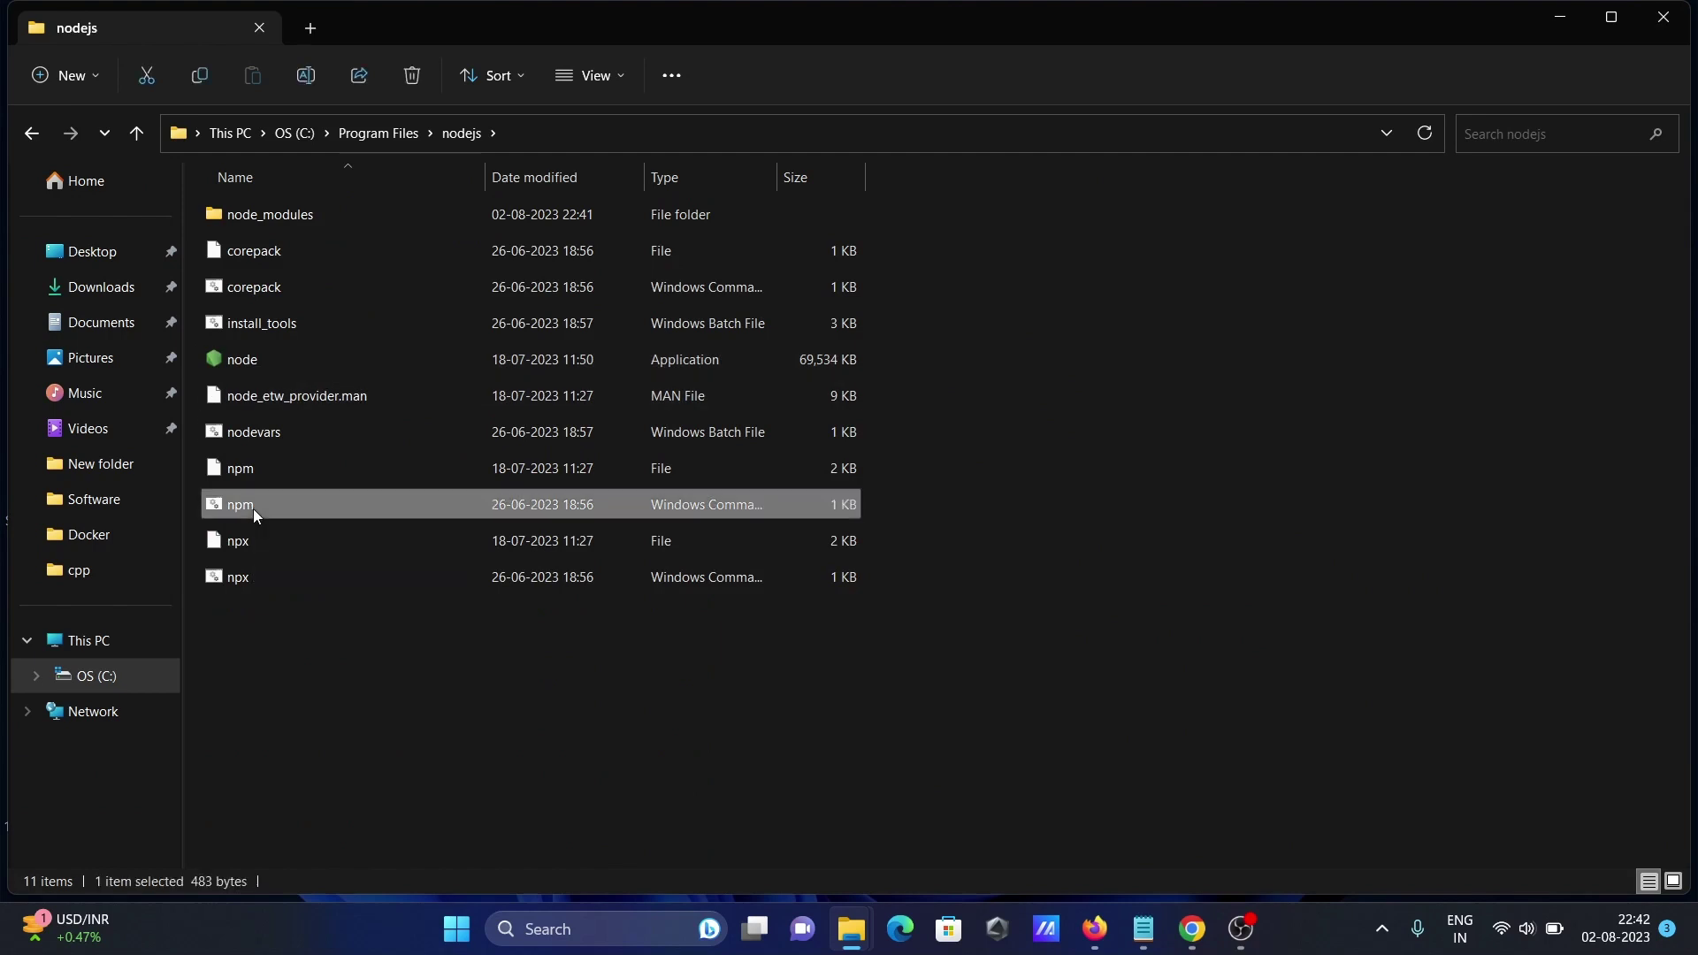
left_click(563, 929)
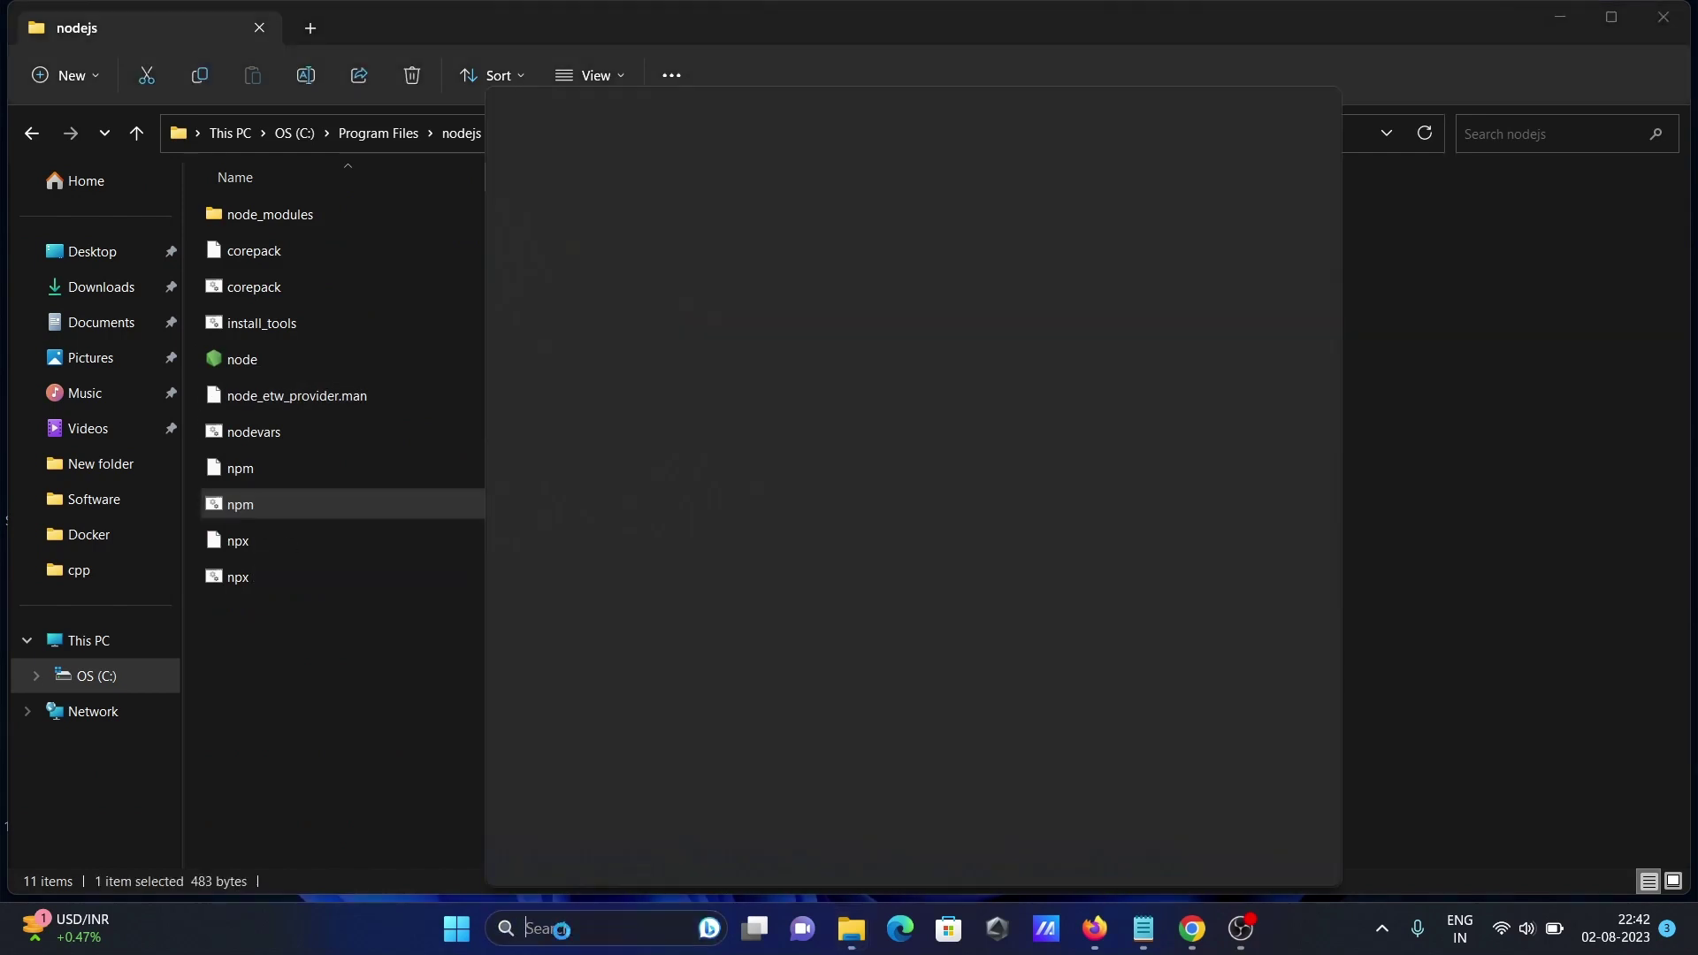
type("cmd")
key("Return")
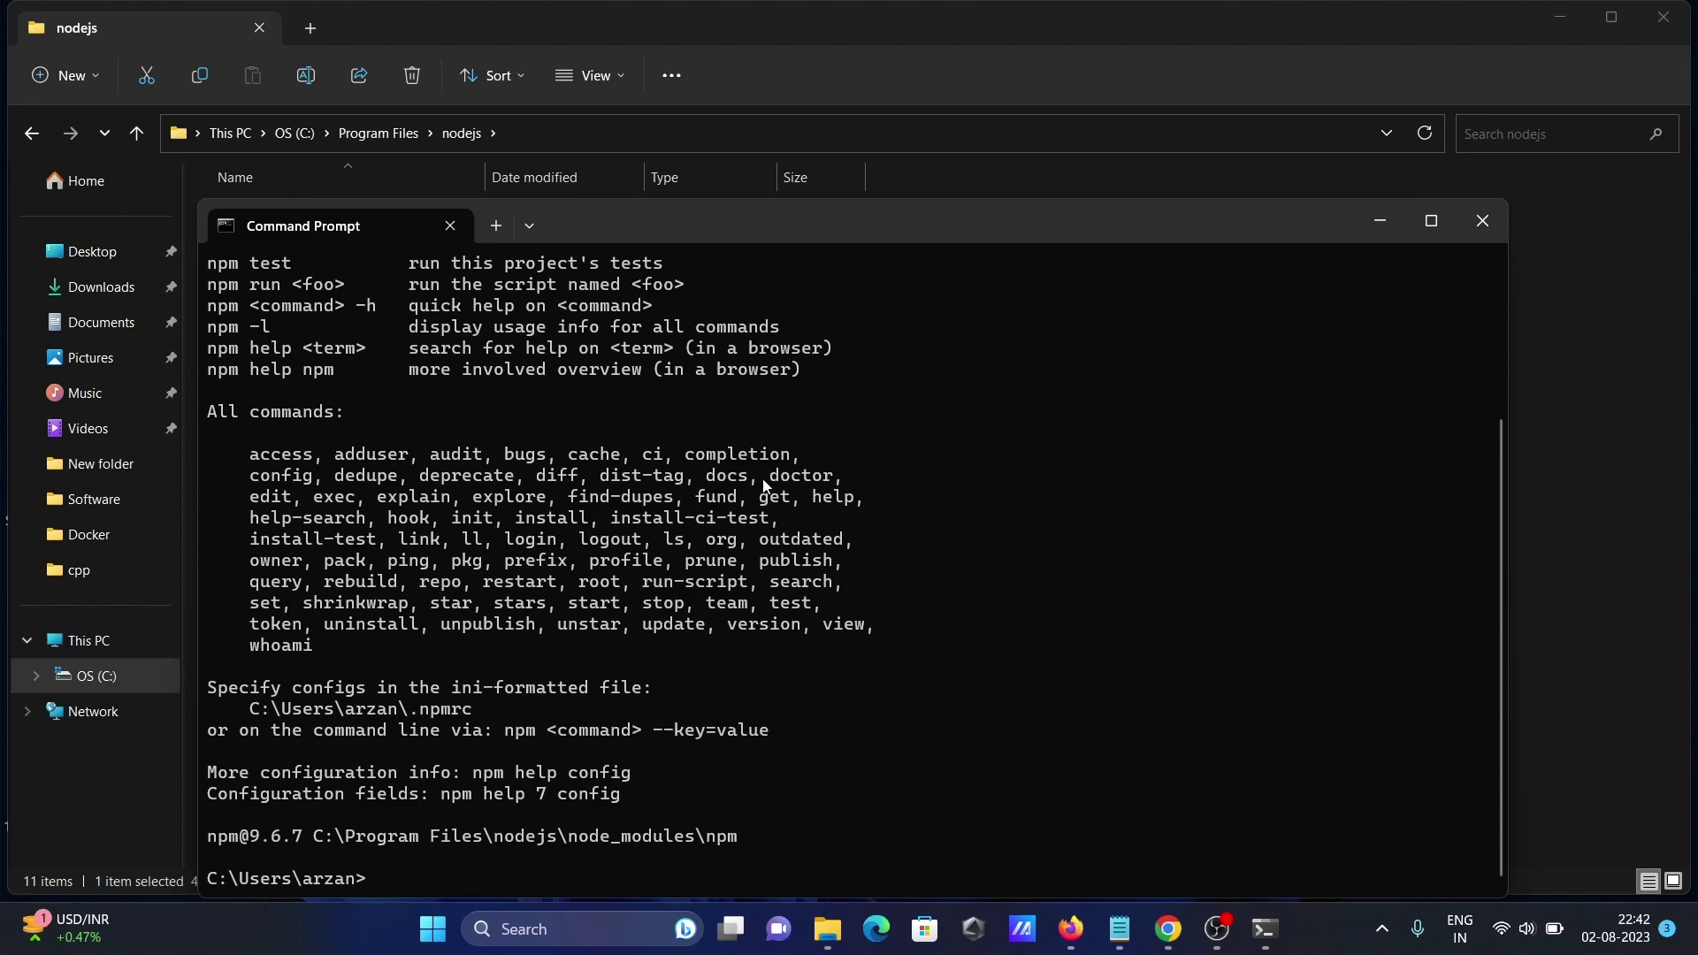
left_click(1122, 929)
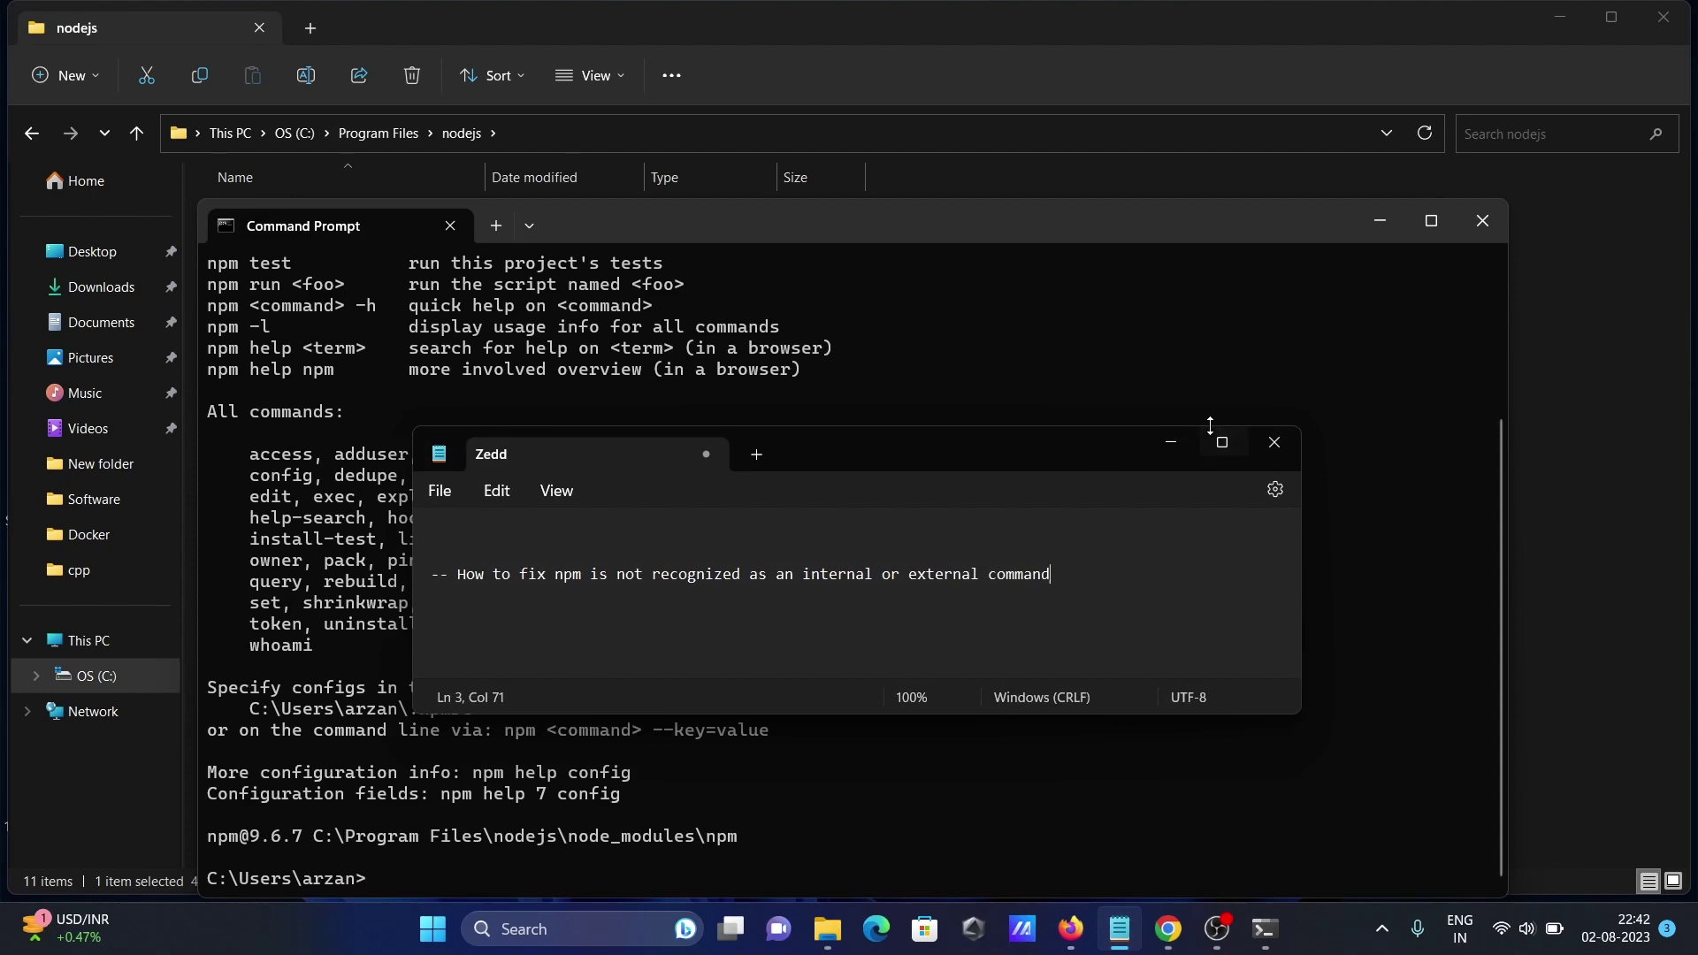
left_click(1166, 442)
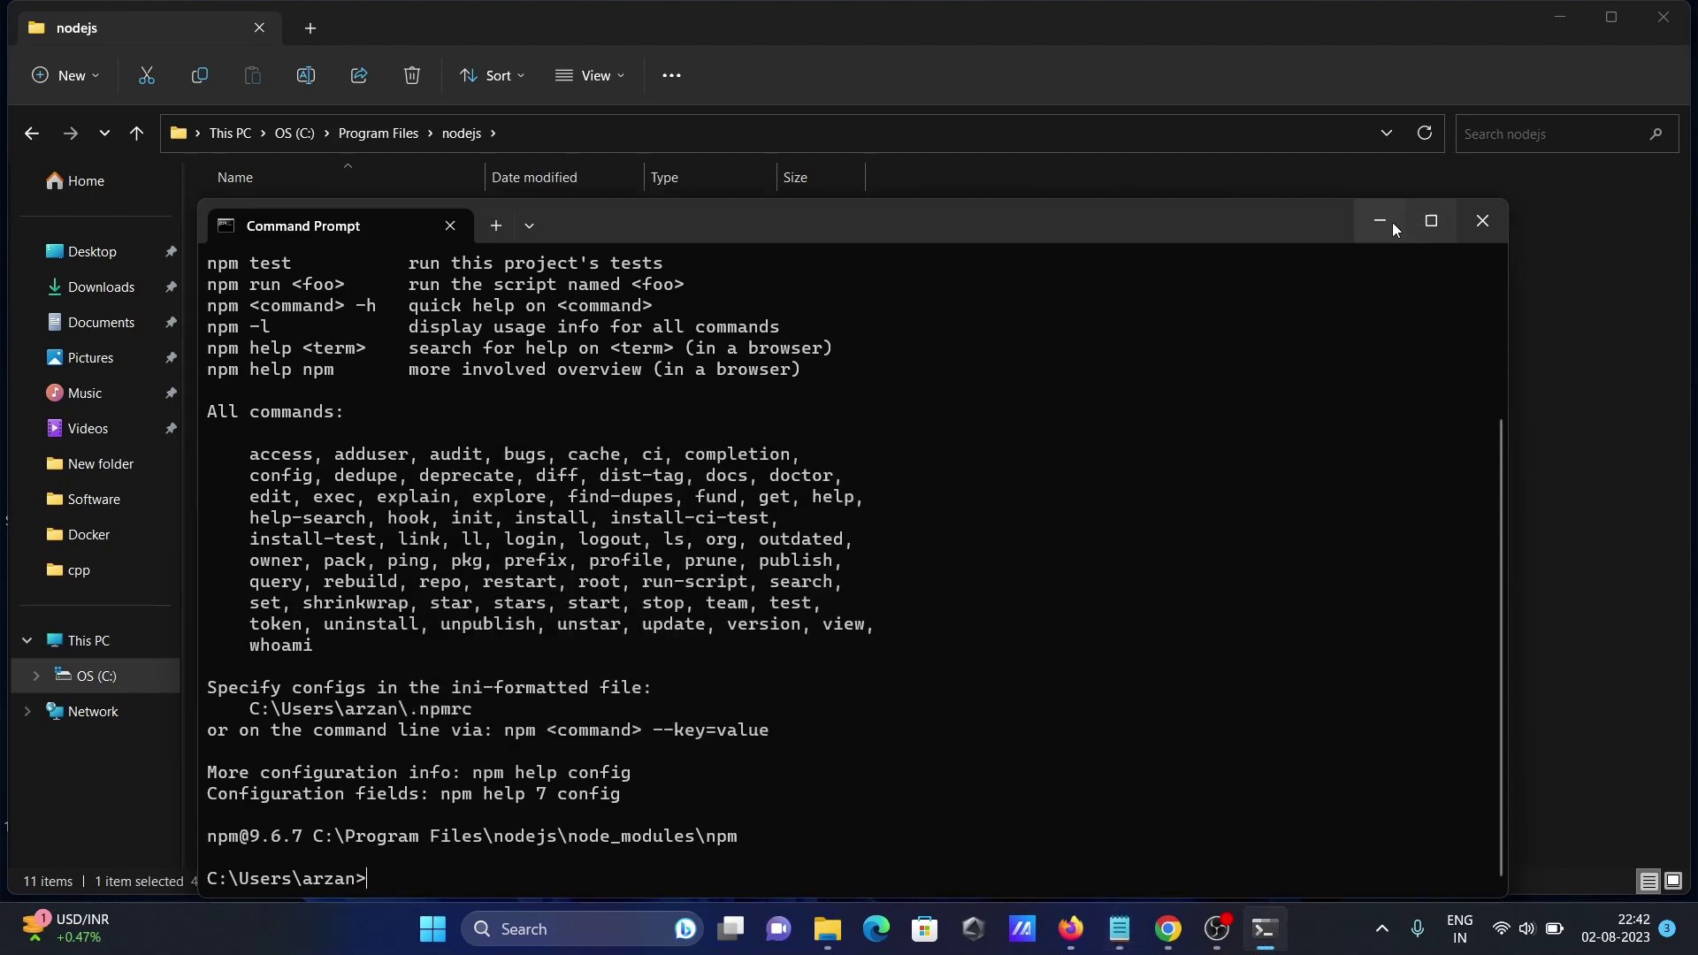
left_click(1381, 223)
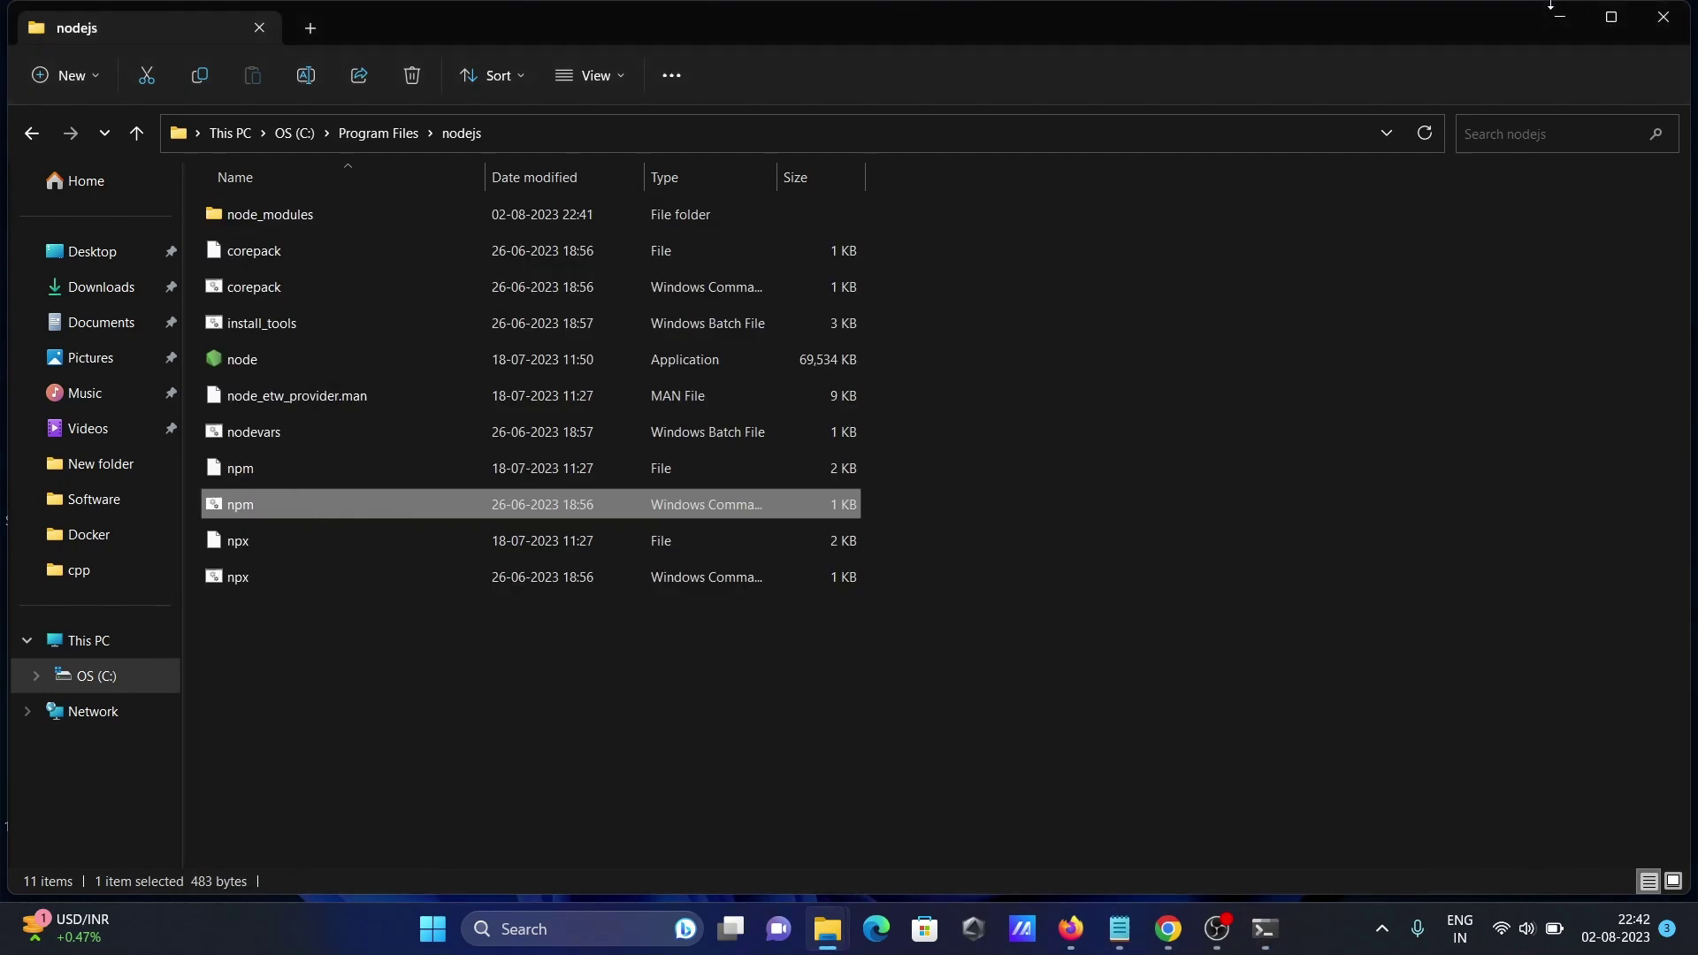
left_click(1560, 16)
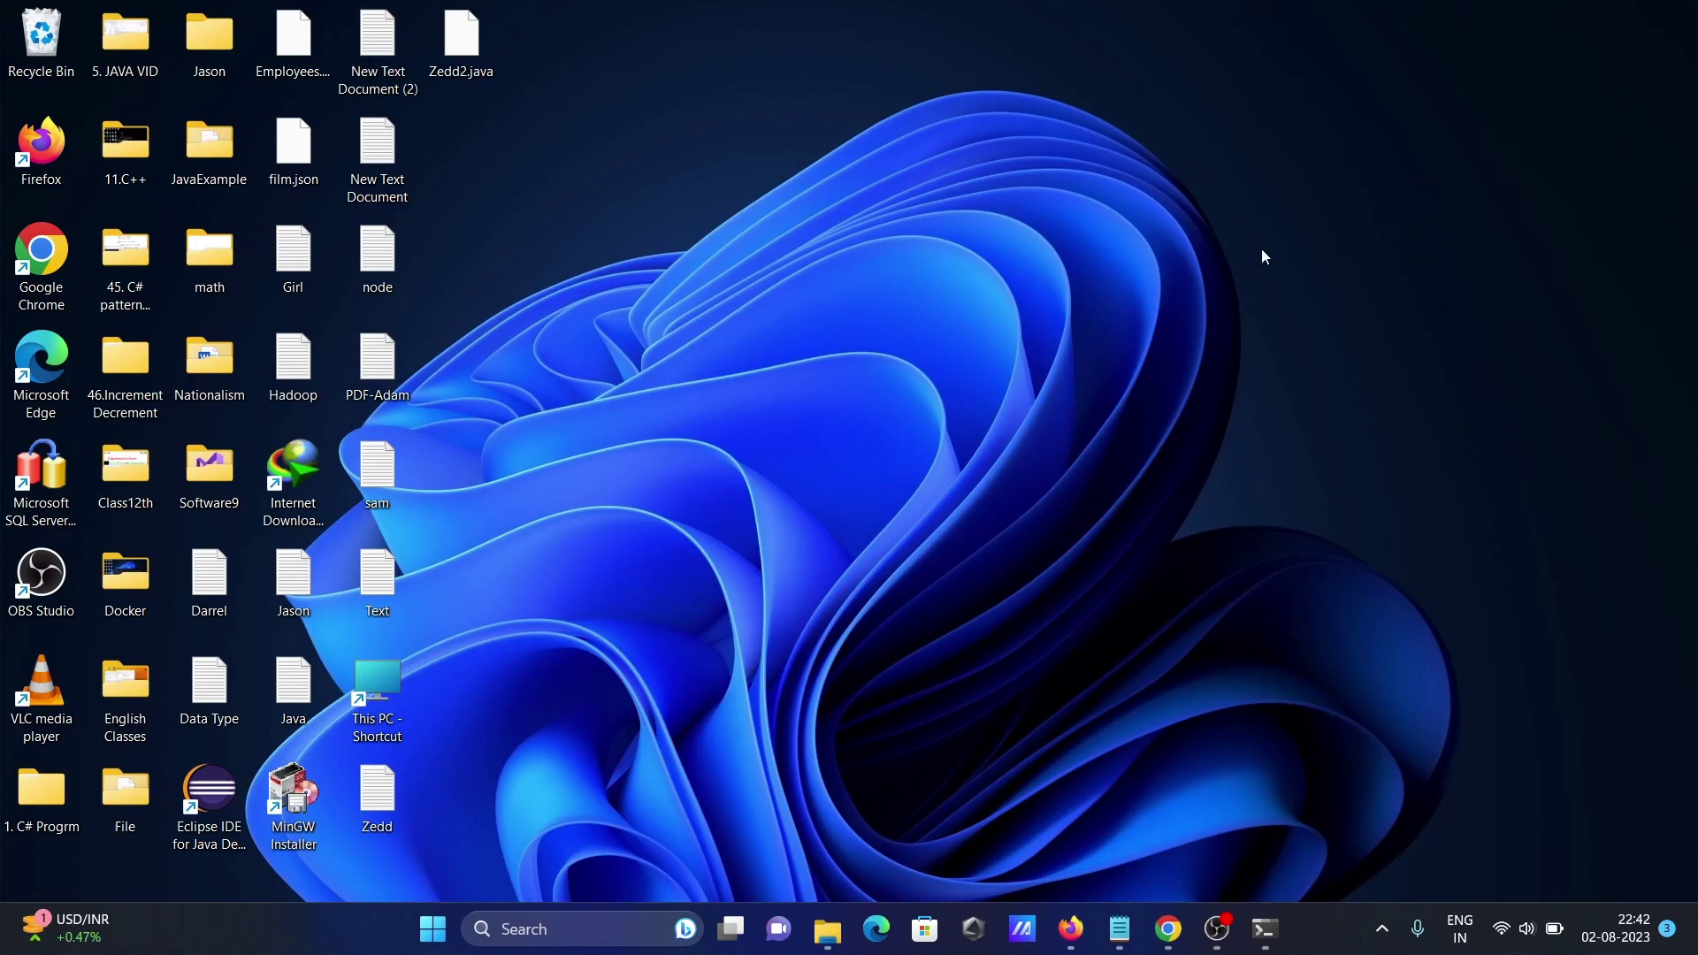
Step: Edit the system Path variable and select its C:\Program Files\nodejs\ entry
left_click(578, 929)
type("edit the system environmer")
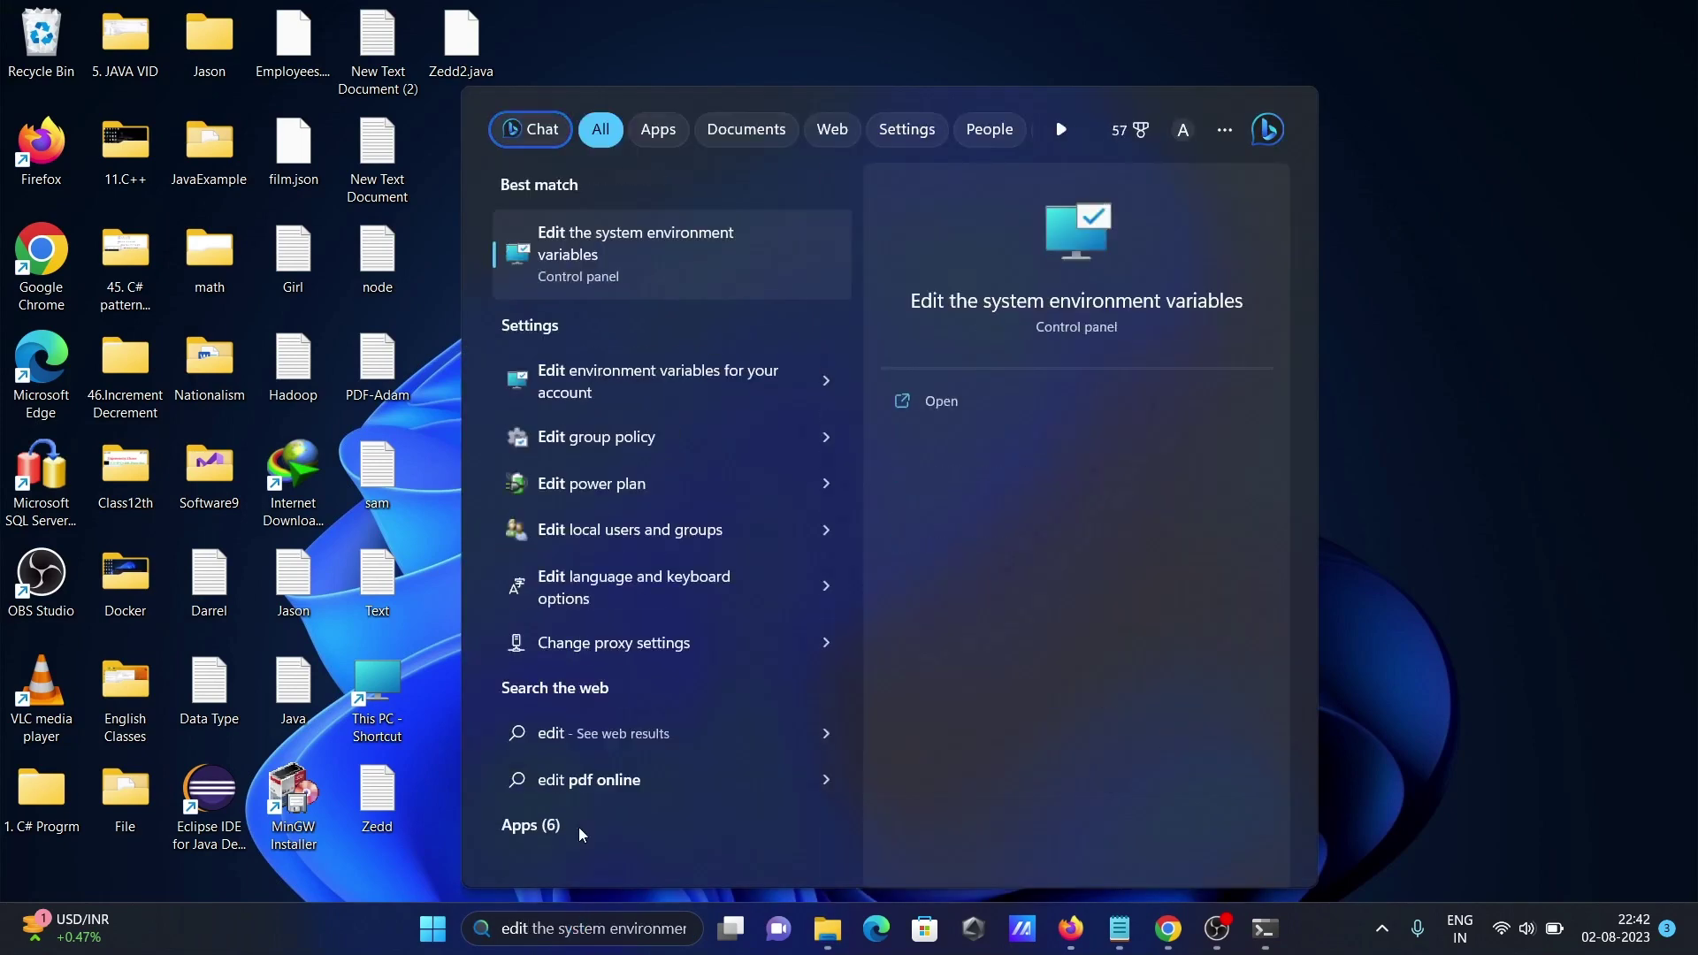
left_click(629, 262)
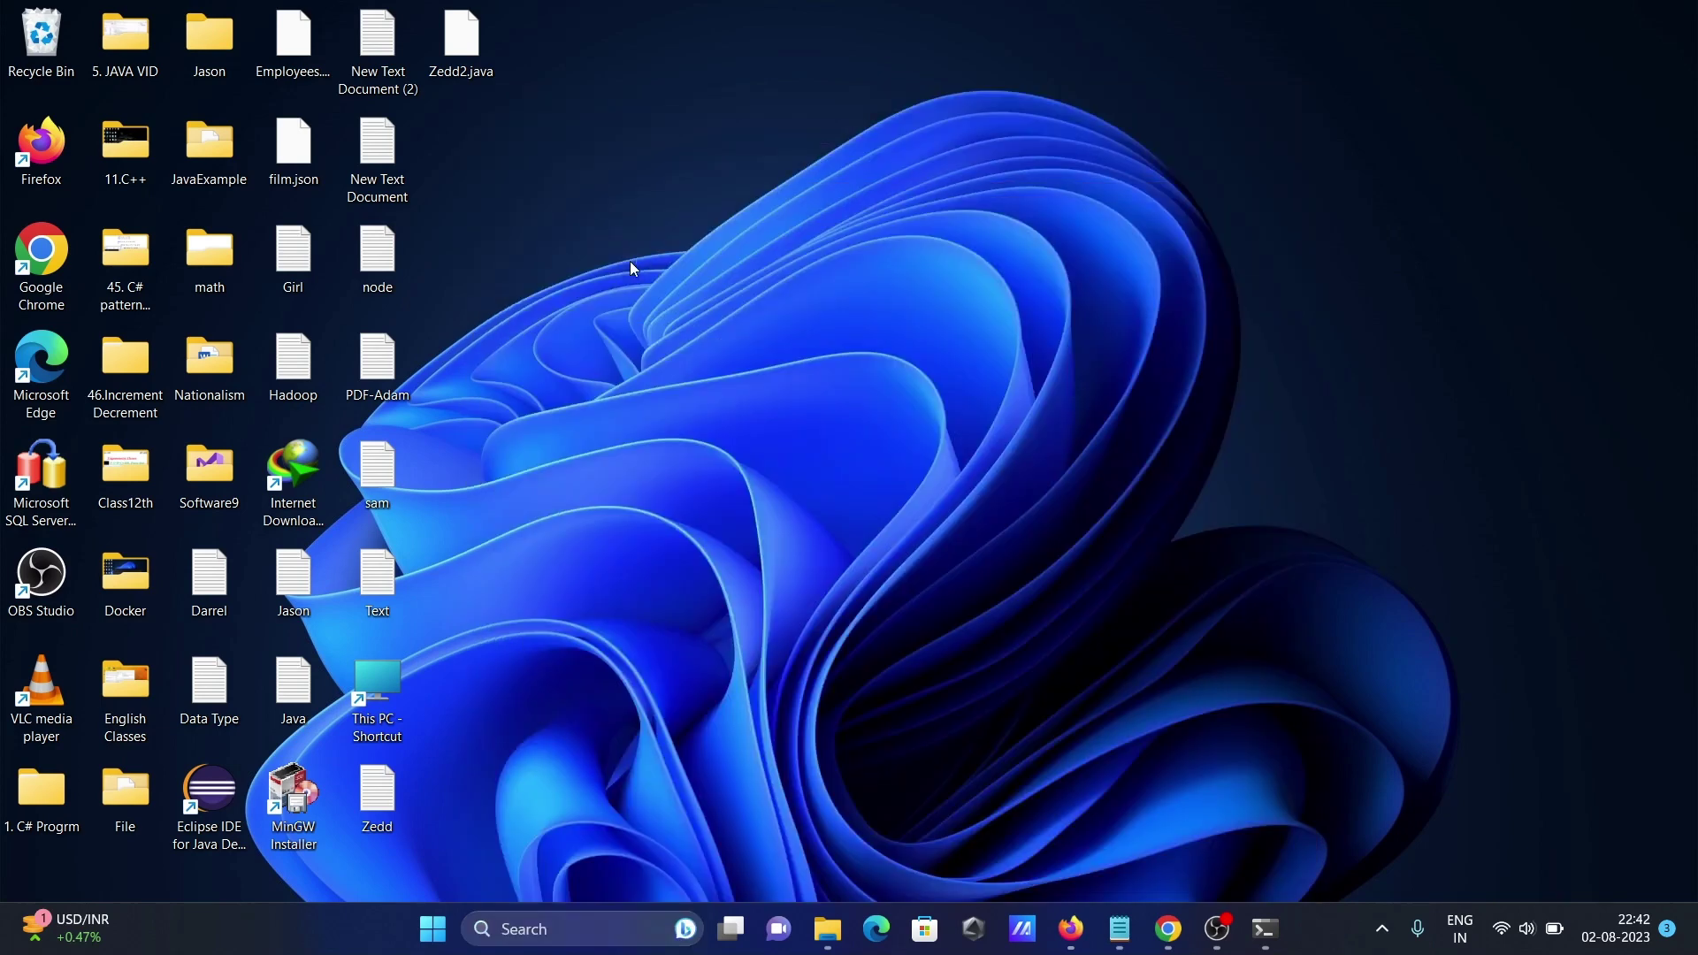
left_click(434, 475)
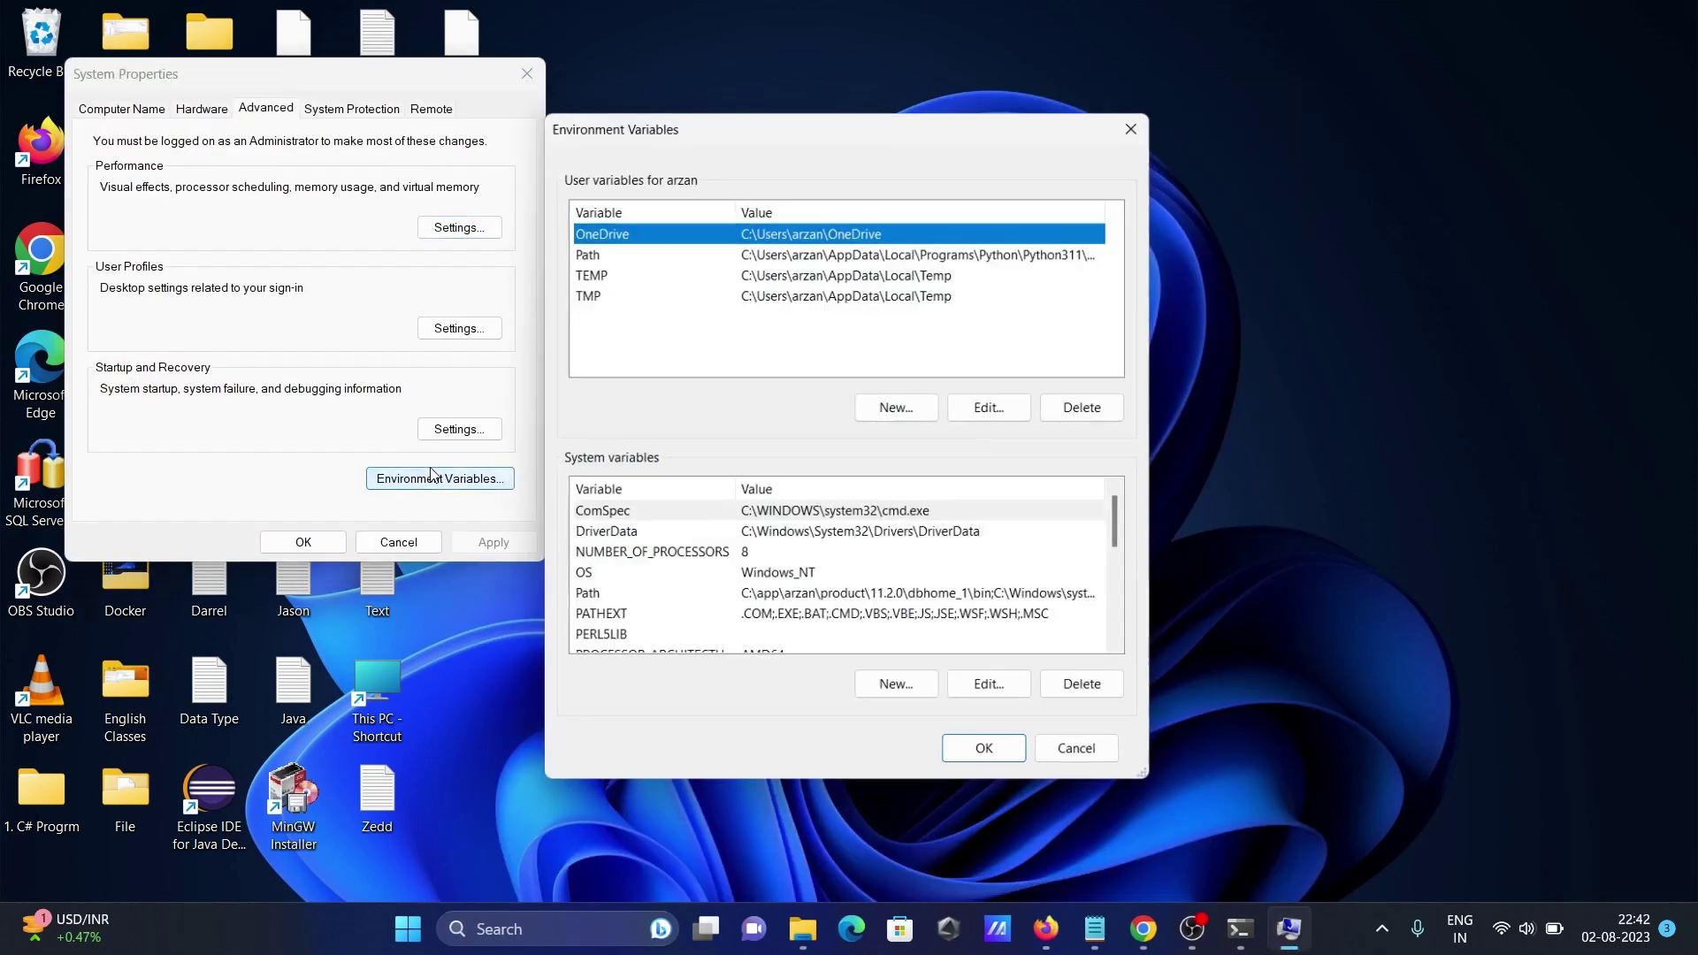
left_click(871, 598)
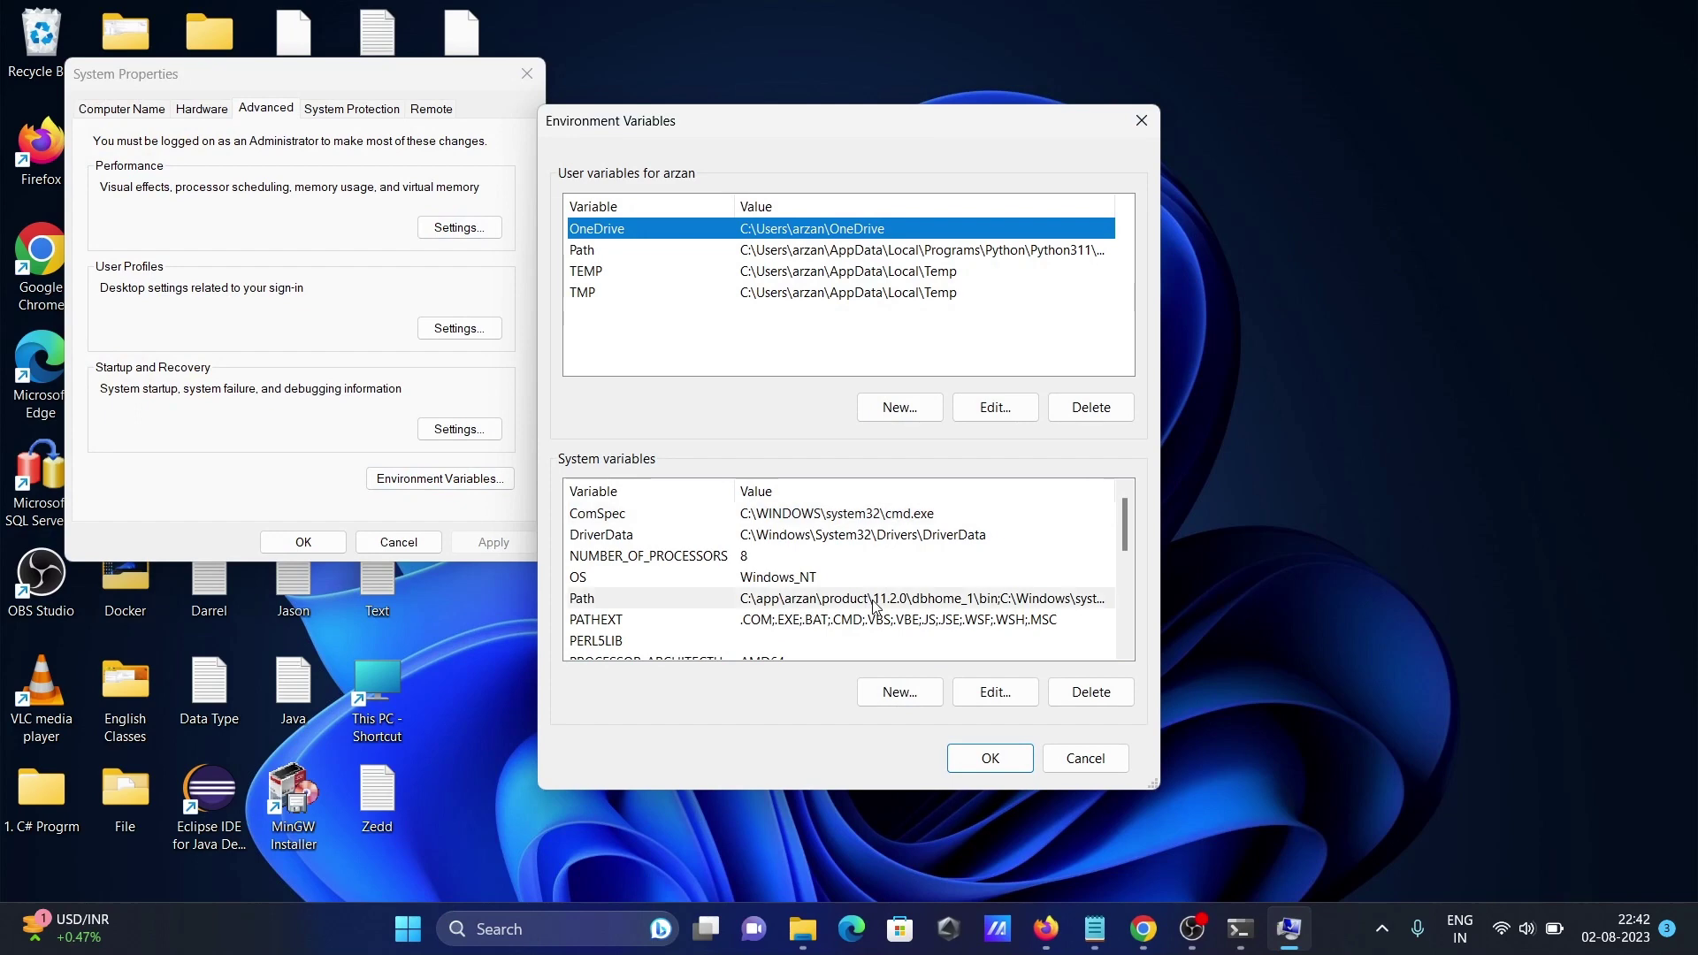
left_click(980, 693)
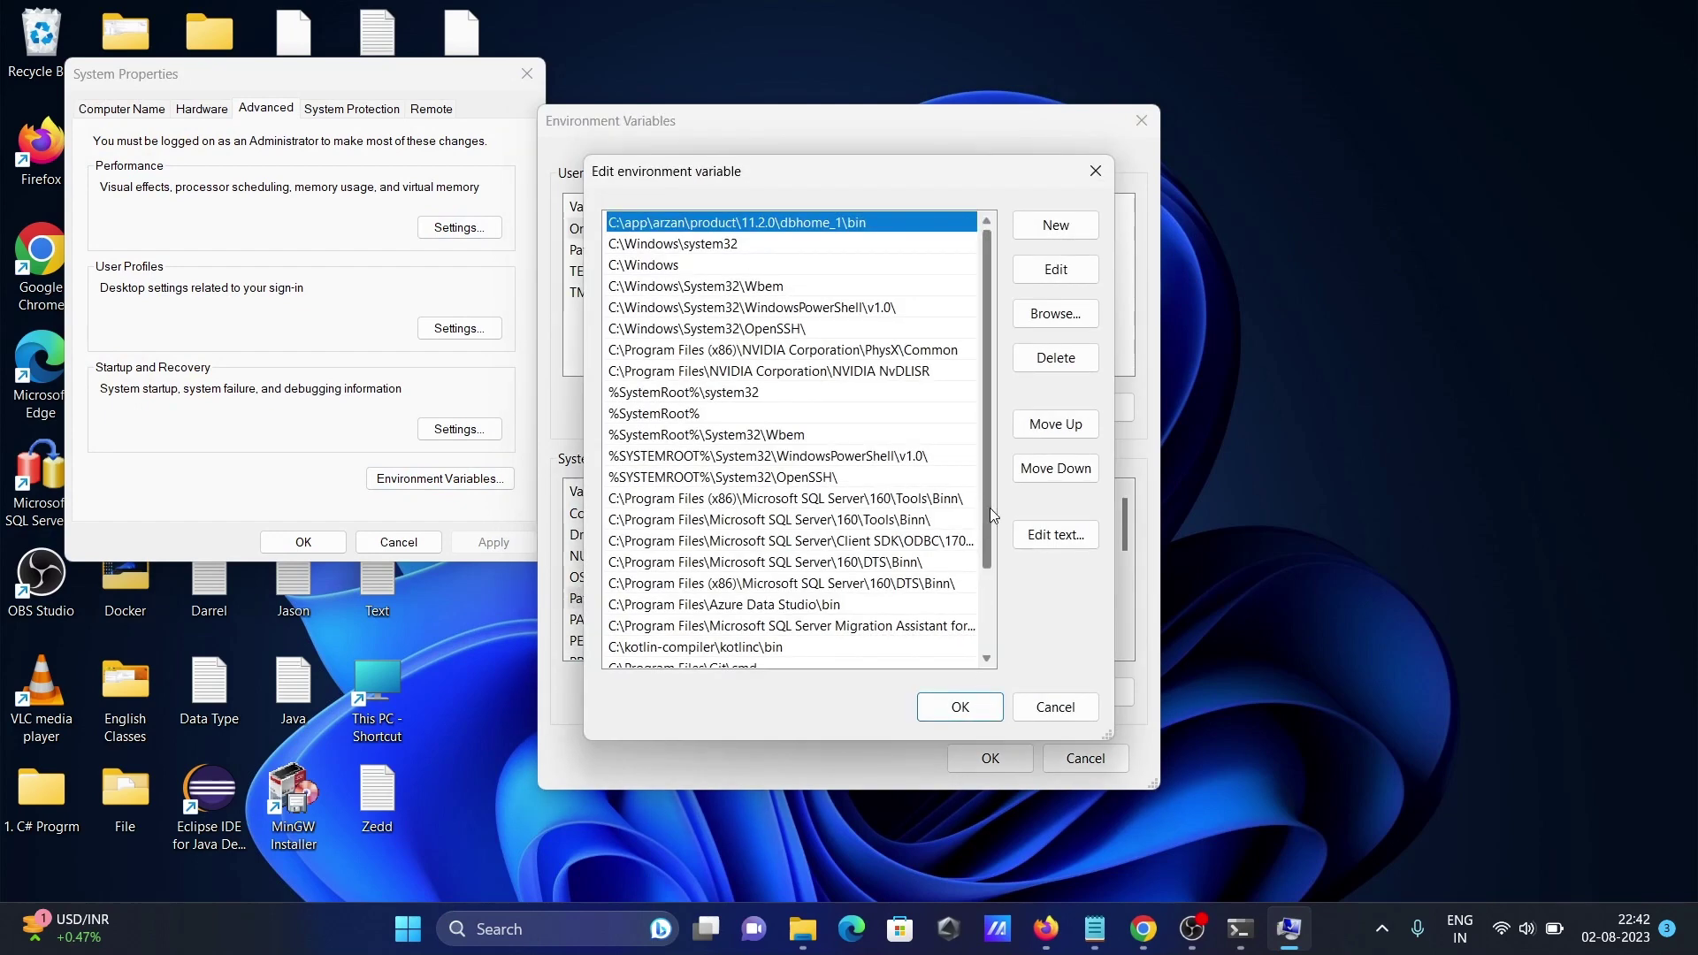
left_click_drag(990, 509, 981, 640)
left_click(753, 649)
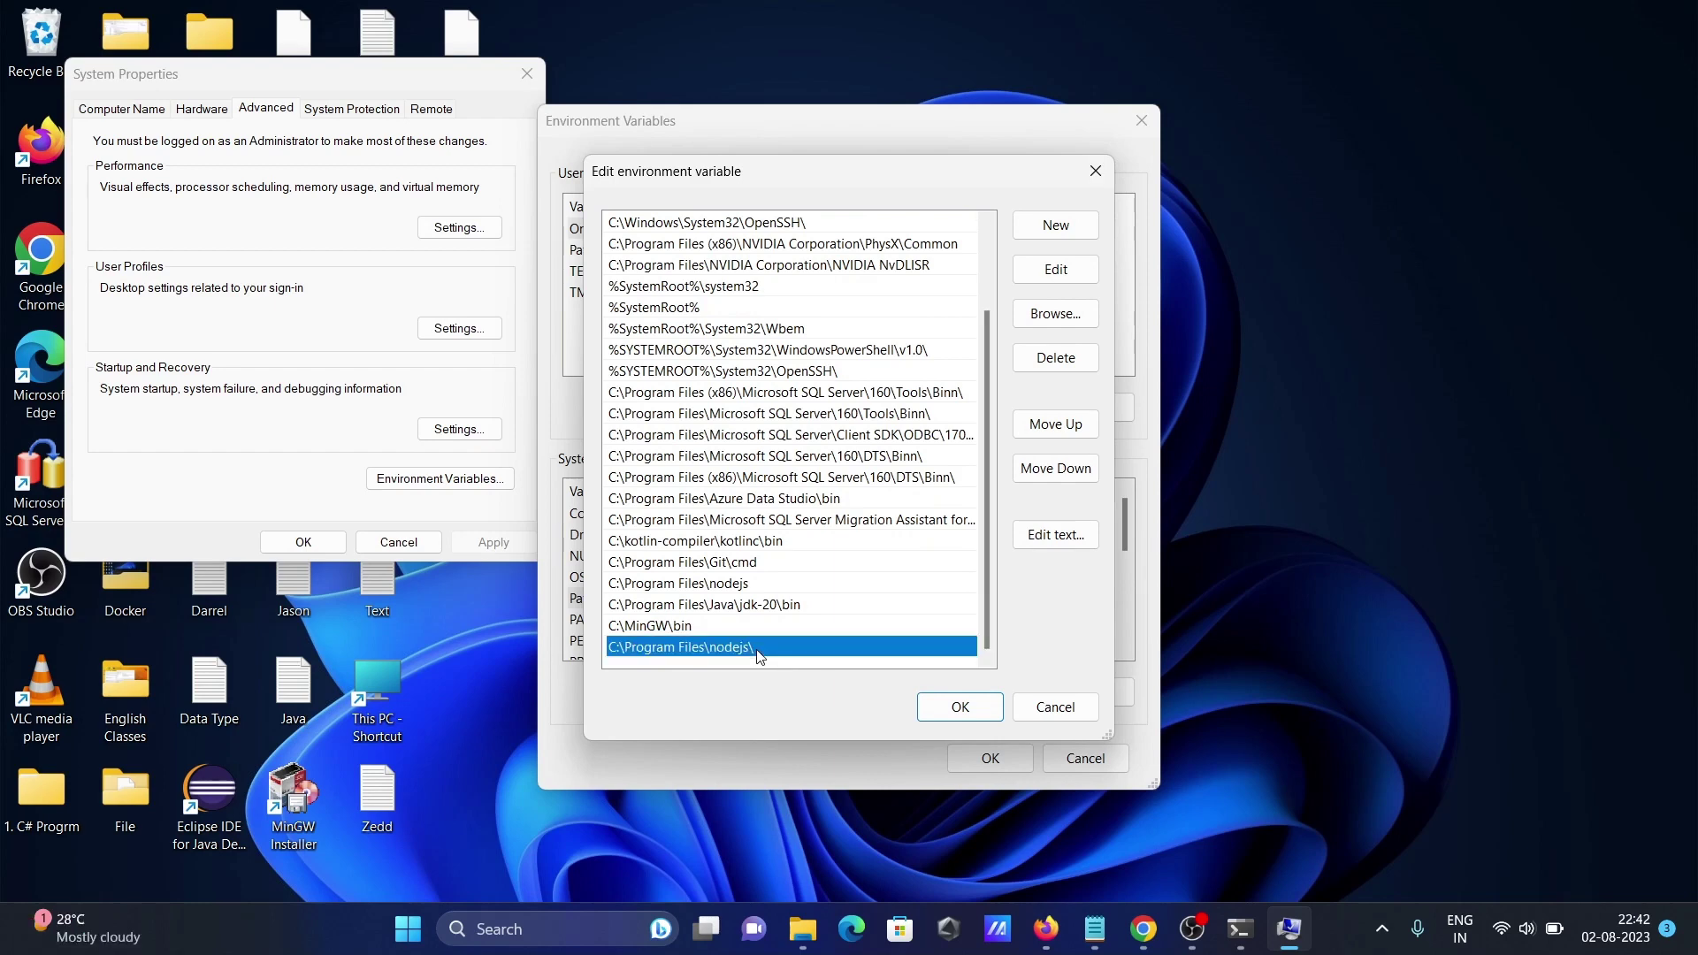